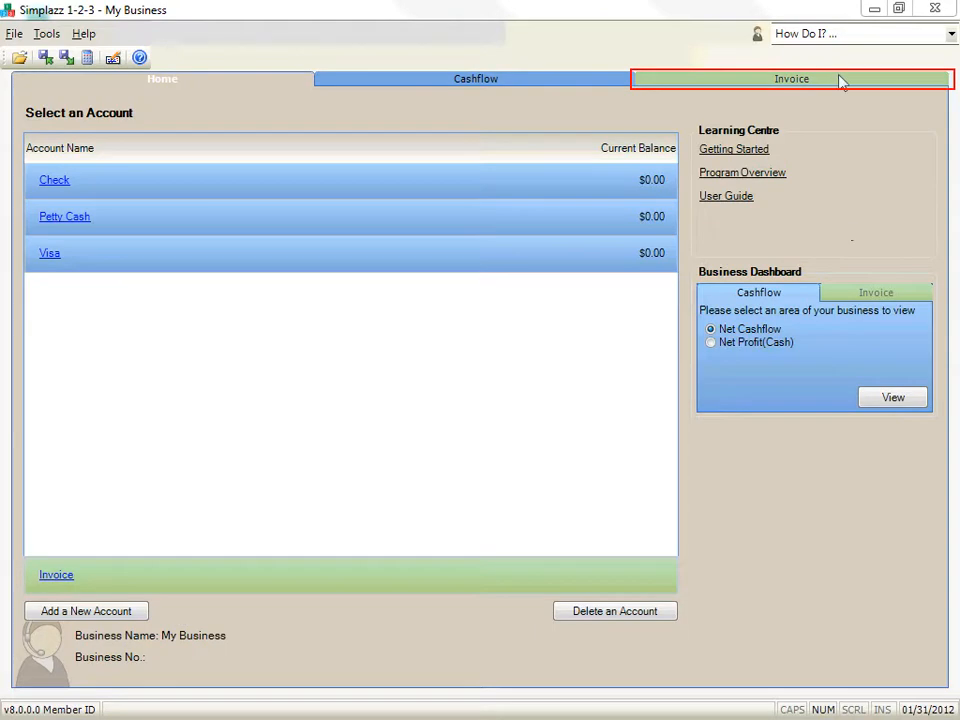
Step: Start the invoice setup without importing existing data and enter the business number in the business details
{"action": "left_click", "coordinate": [840, 80]}
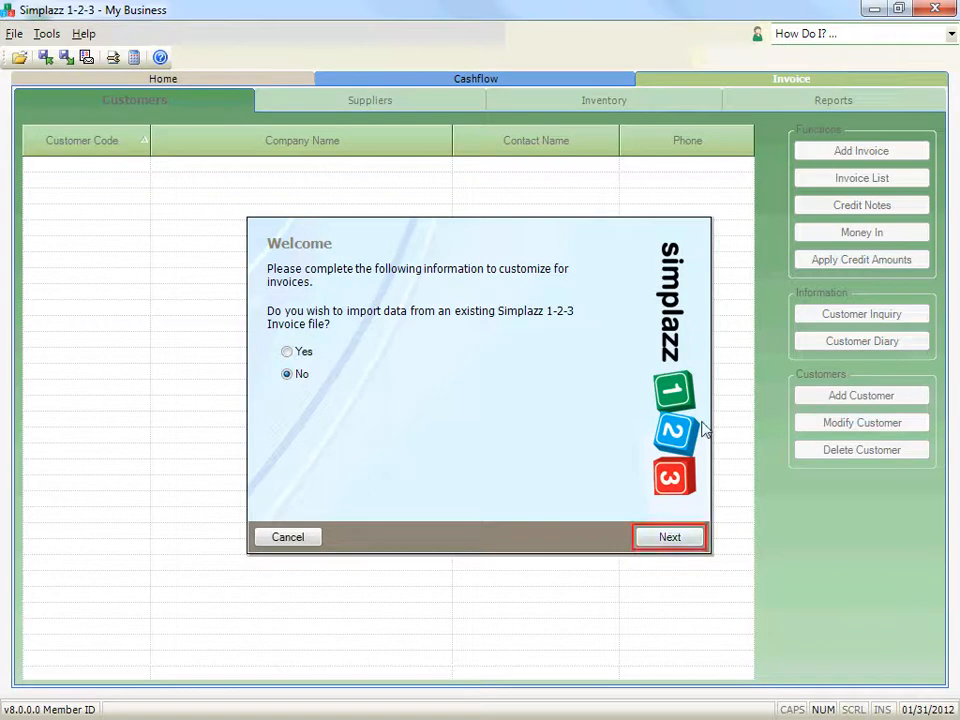
{"action": "left_click", "coordinate": [684, 545]}
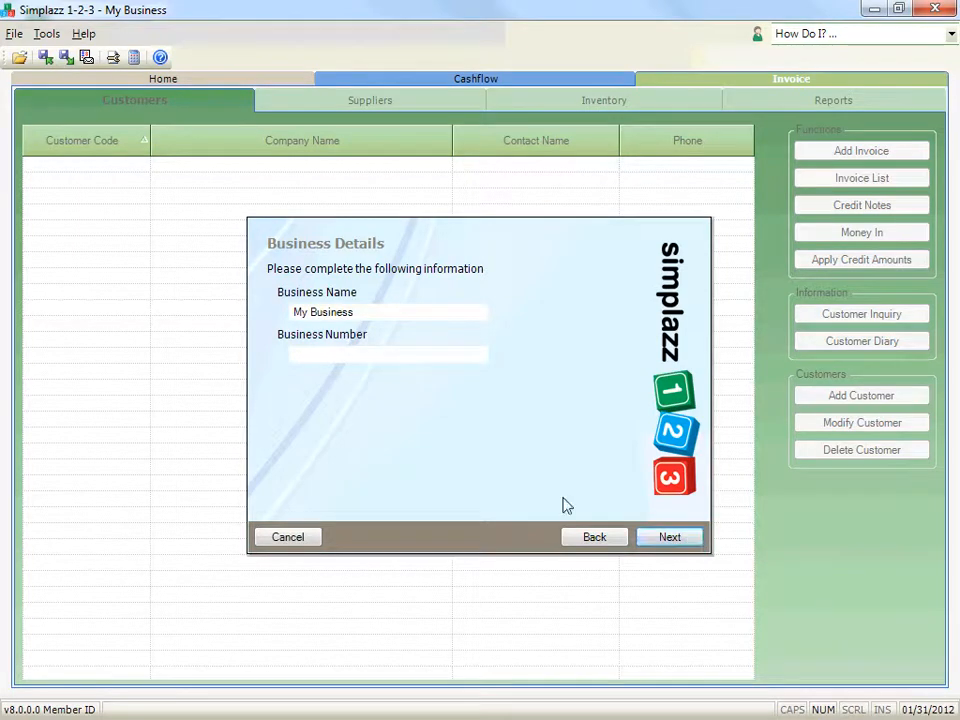
{"action": "left_click", "coordinate": [377, 356]}
{"action": "type", "text": "123456789"}
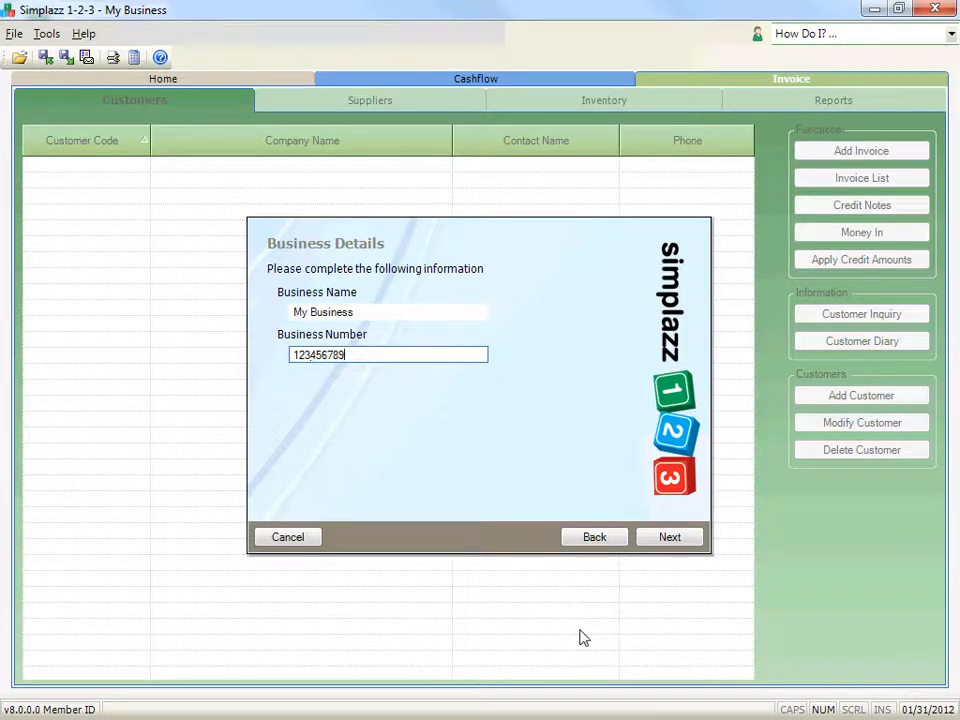
{"action": "left_click", "coordinate": [681, 540]}
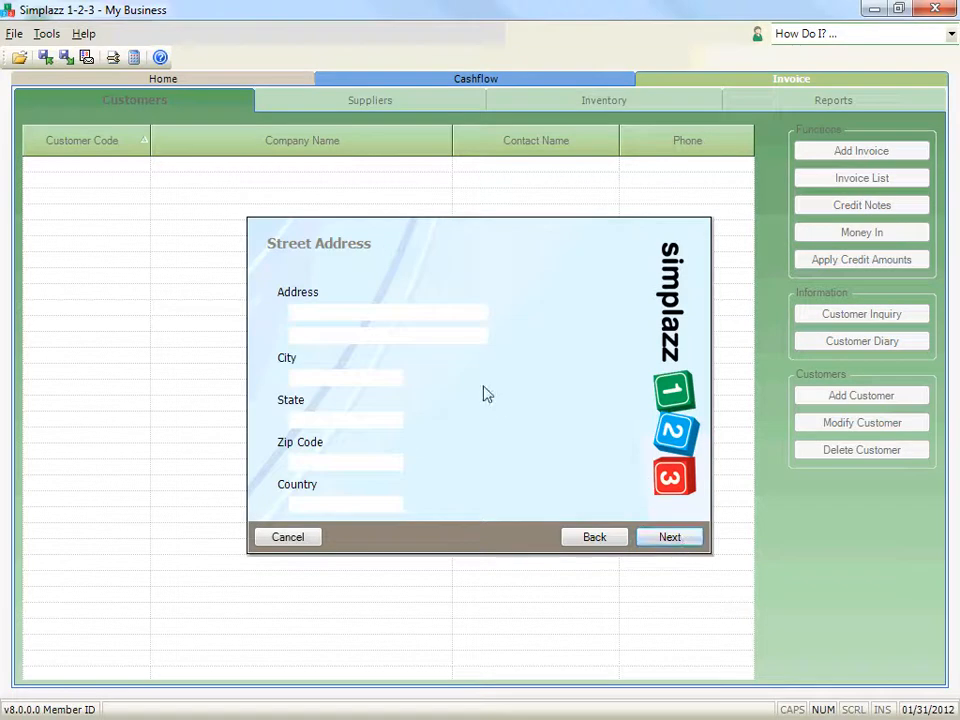
Step: Fill in the business's street address and city in the invoice setup
{"action": "left_click", "coordinate": [410, 312]}
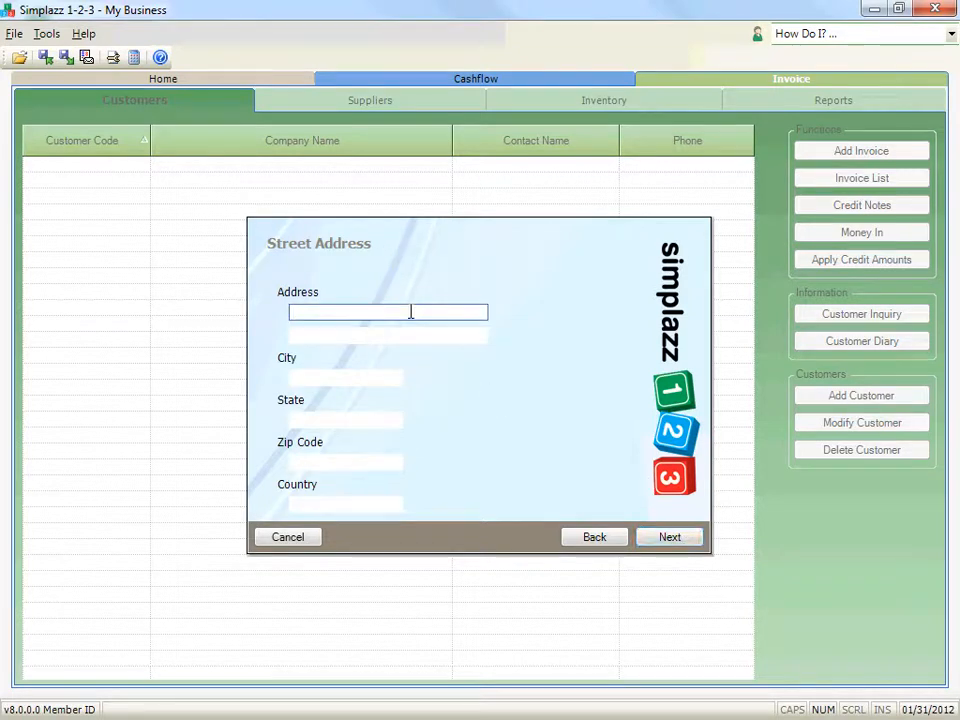
{"action": "type", "text": "19 High St"}
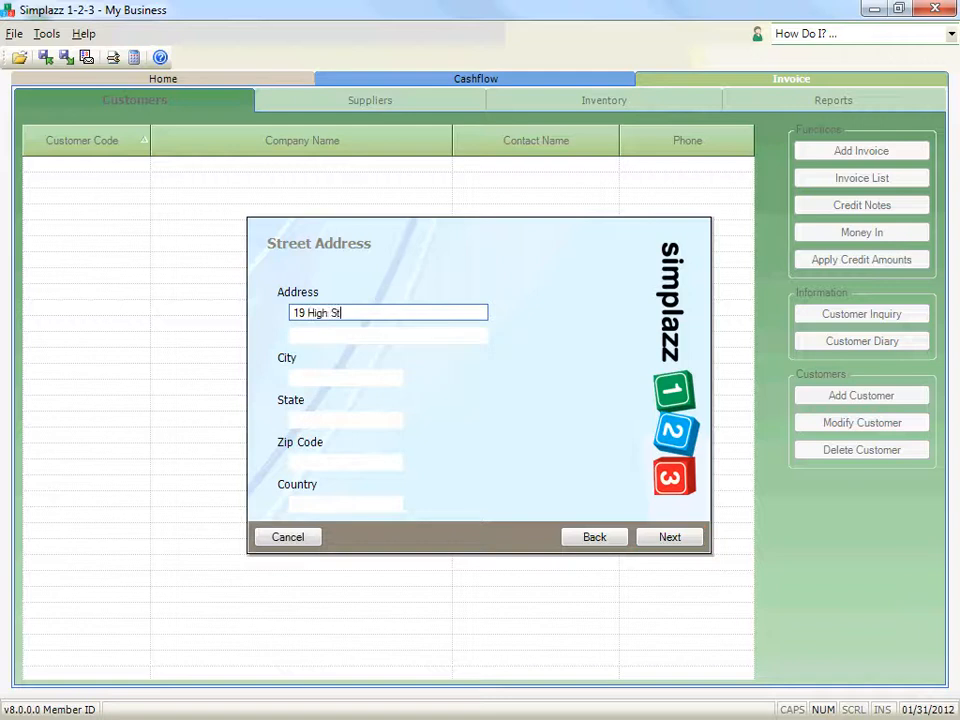
{"action": "left_click", "coordinate": [311, 377]}
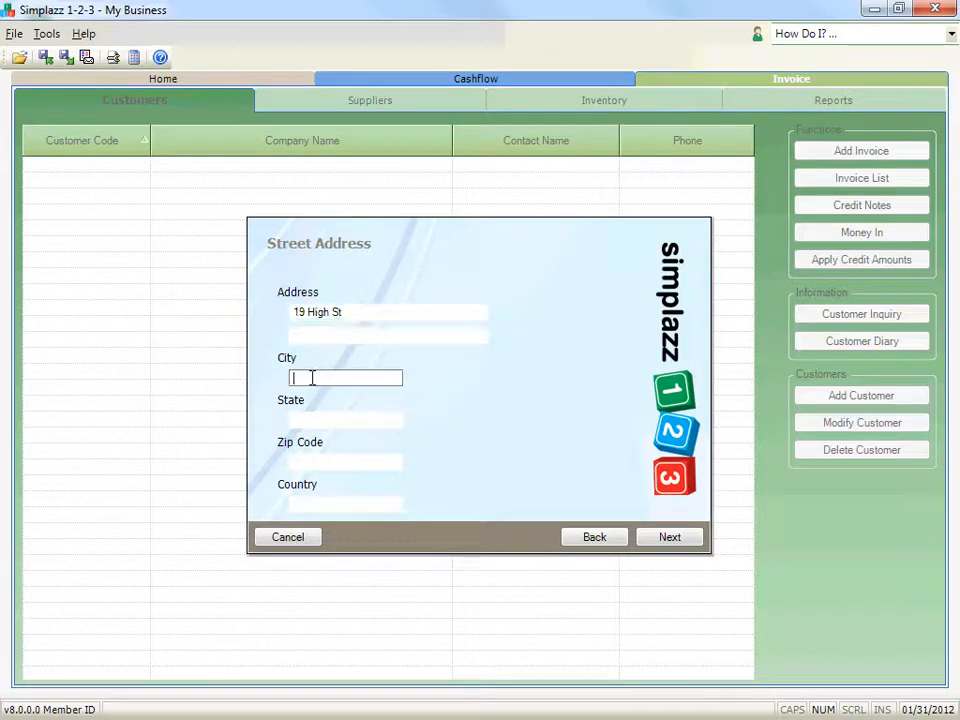
{"action": "type", "text": "Cityville"}
{"action": "left_click", "coordinate": [657, 538]}
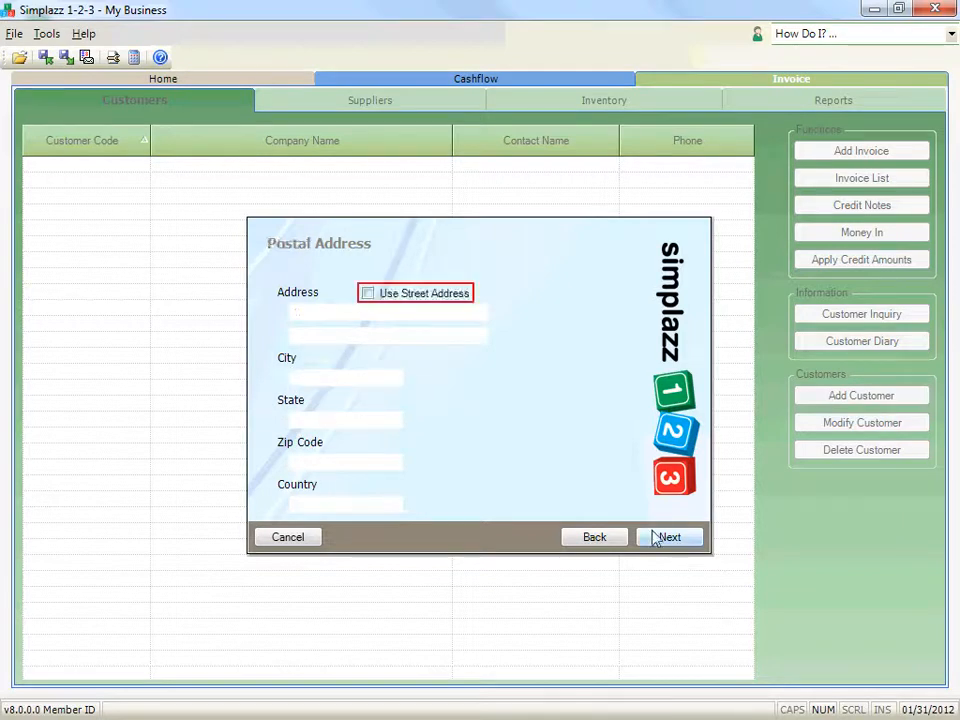
Step: Use the street address as postal address, keep Check as the deposit account, and finish the invoice setup
{"action": "left_click", "coordinate": [376, 301]}
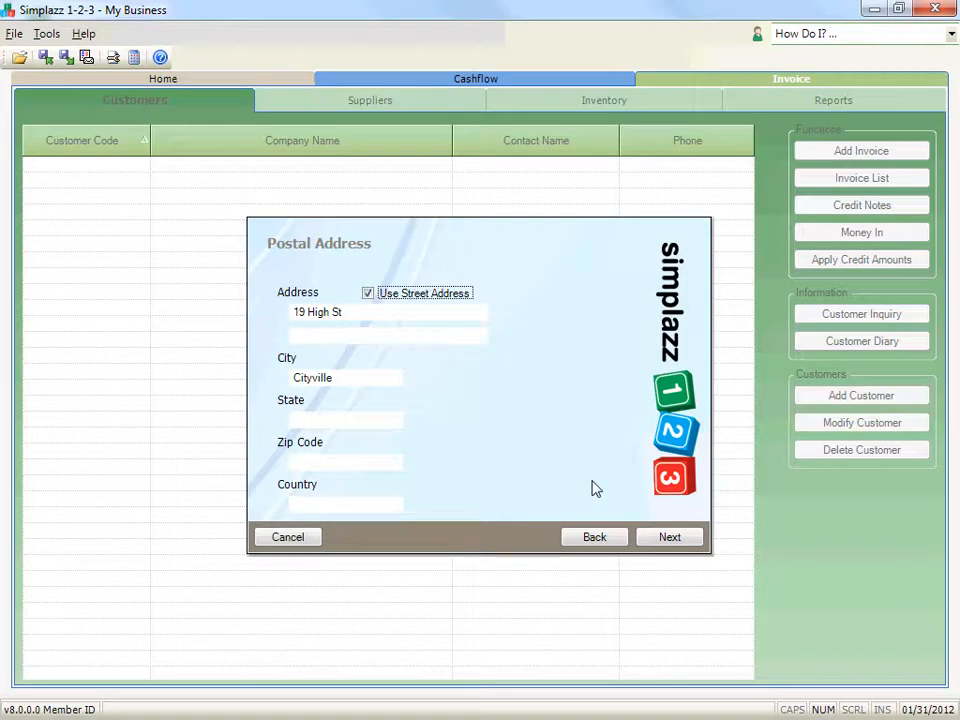
{"action": "left_click", "coordinate": [696, 537]}
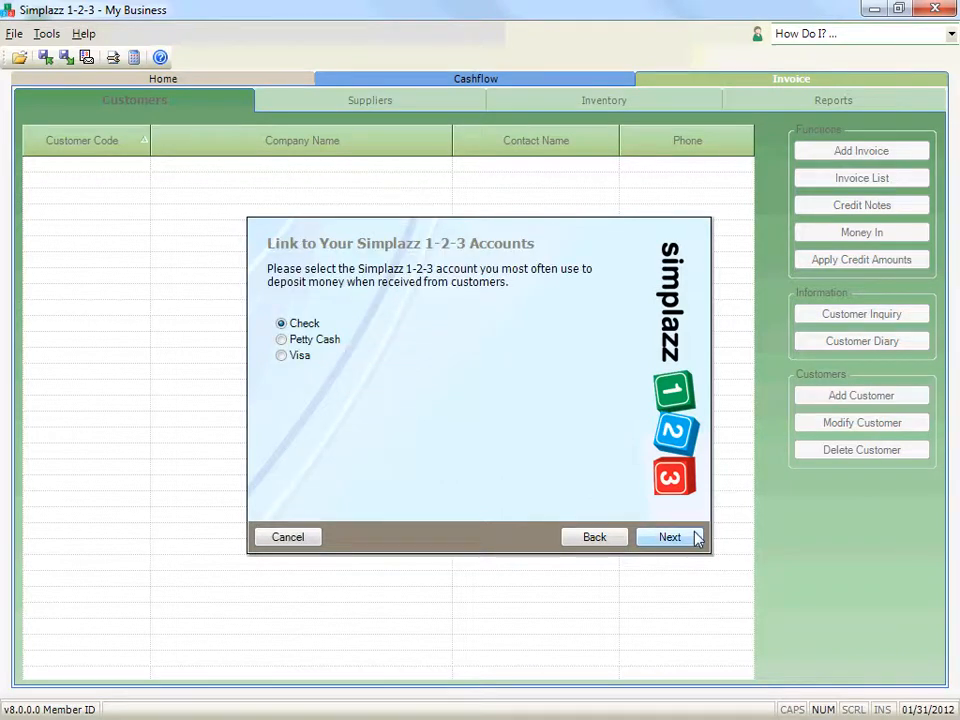
{"action": "left_click", "coordinate": [697, 538]}
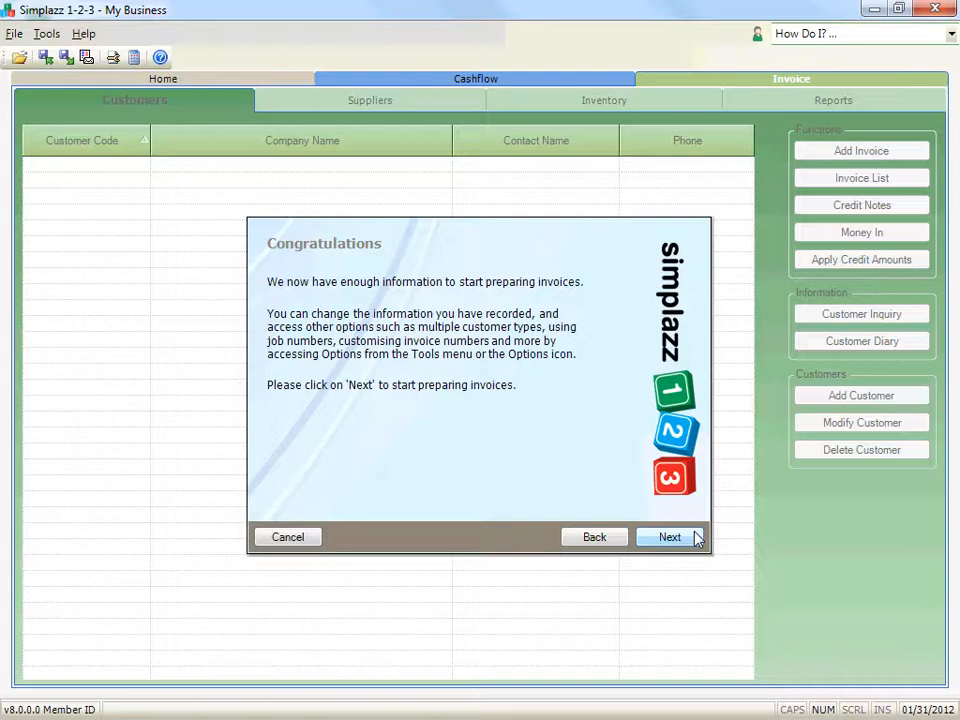
{"action": "left_click", "coordinate": [697, 538]}
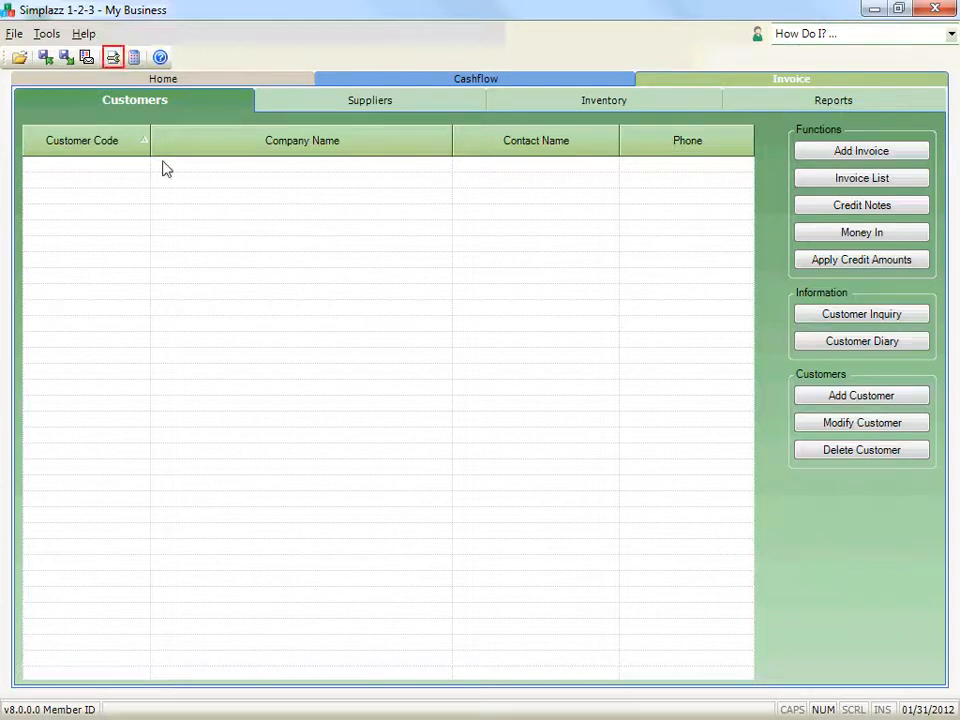
Step: Relabel Customer as Client in the advanced preferences of the invoice options, and toggle Use Transfers on and off
{"action": "left_click", "coordinate": [113, 67]}
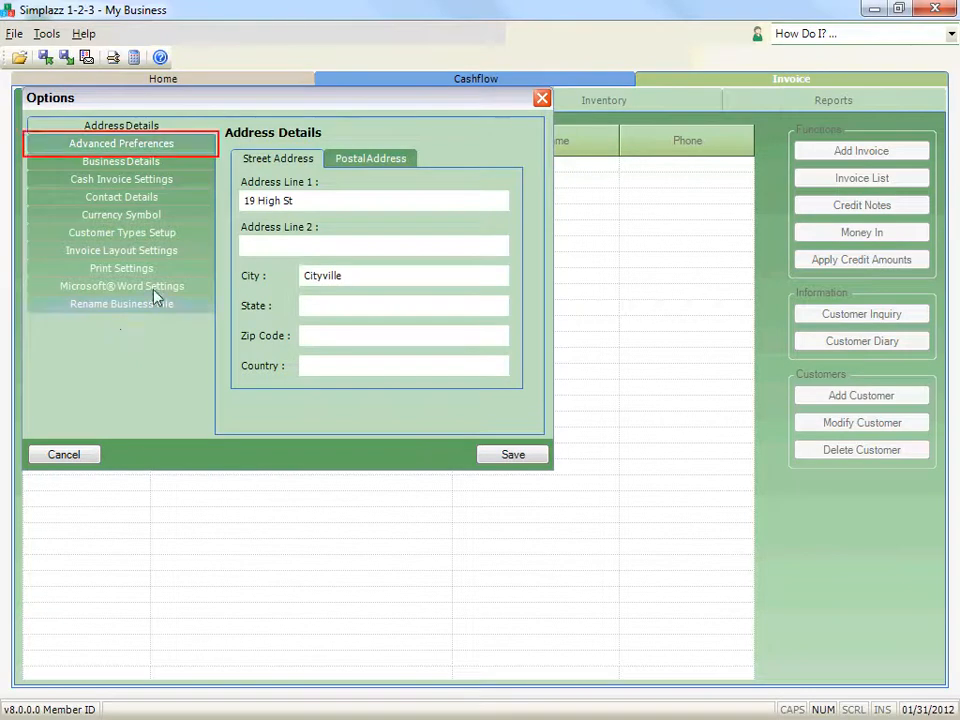
{"action": "left_click", "coordinate": [192, 146]}
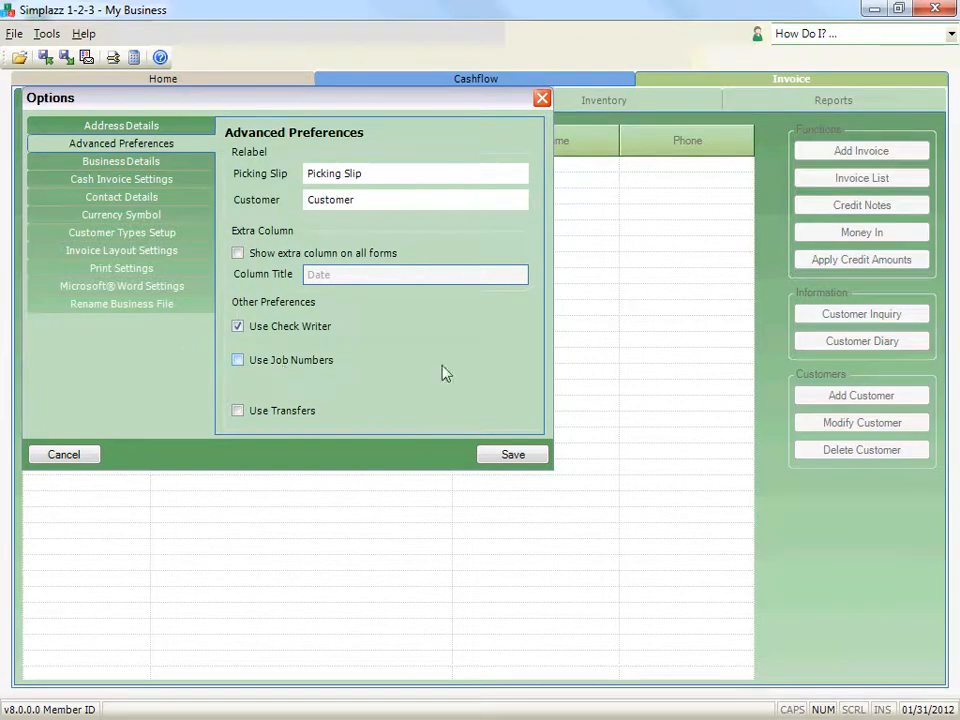
{"action": "double_click", "coordinate": [396, 201]}
{"action": "type", "text": "Cu"}
{"action": "key", "text": "BackSpace"}
{"action": "type", "text": "lient"}
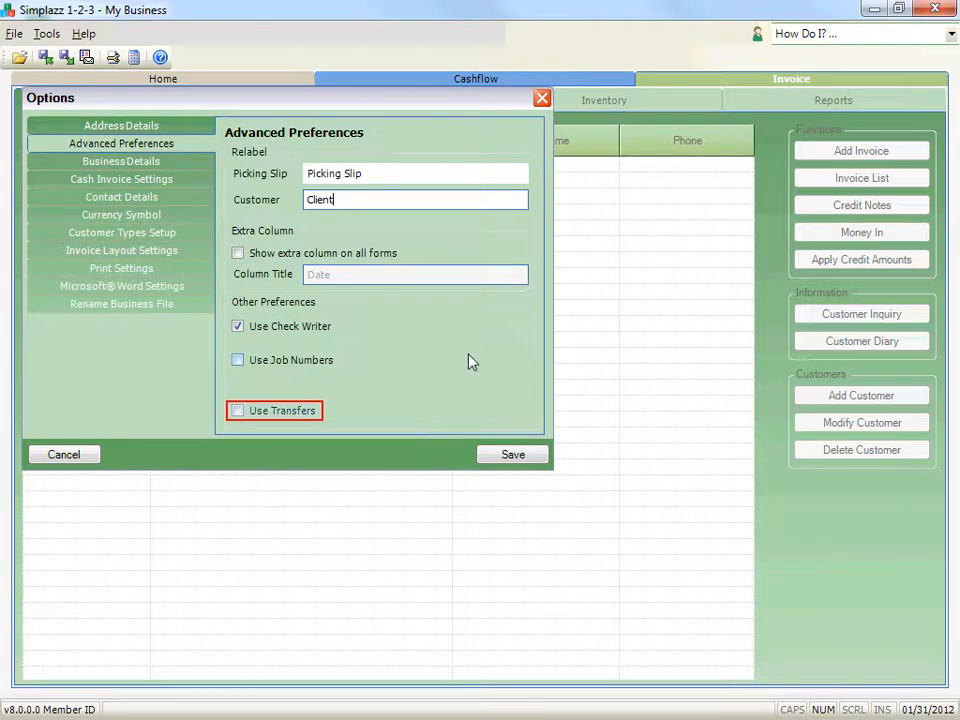
{"action": "left_click", "coordinate": [287, 412]}
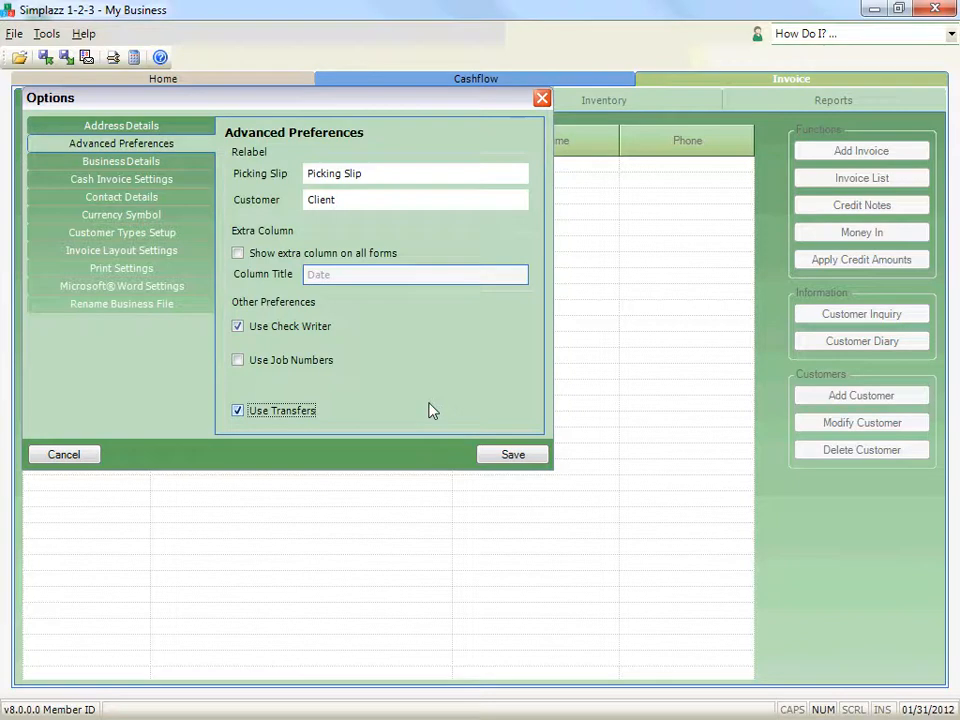
{"action": "left_click", "coordinate": [302, 413]}
Step: Try the Pre-Printed Letterhead option in the print settings and return to Print My Company Details
{"action": "left_click", "coordinate": [195, 272]}
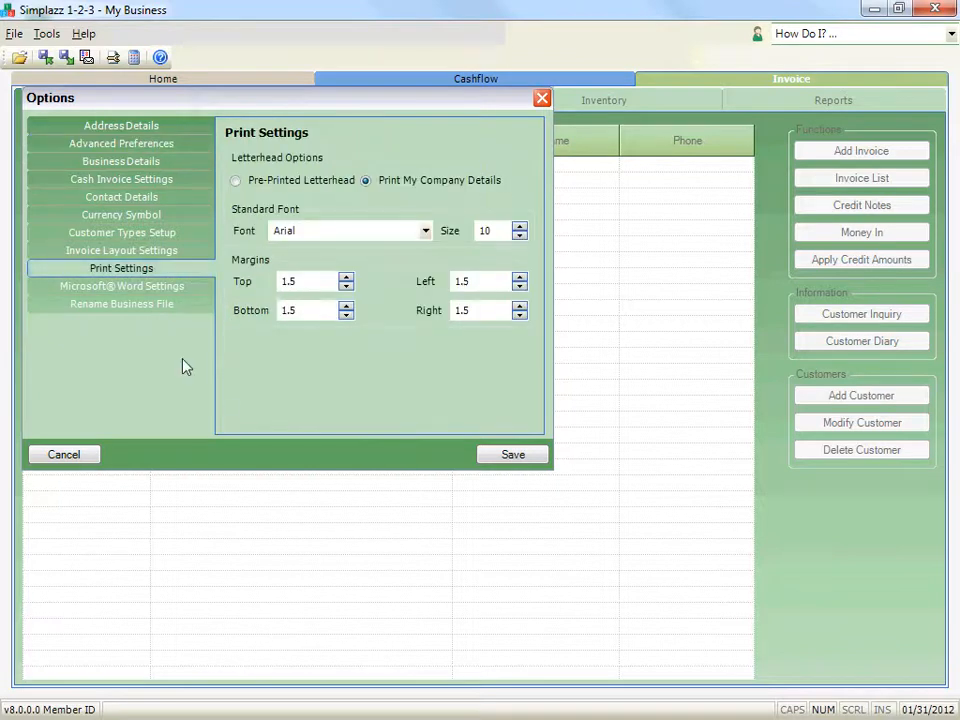
{"action": "left_click", "coordinate": [297, 190]}
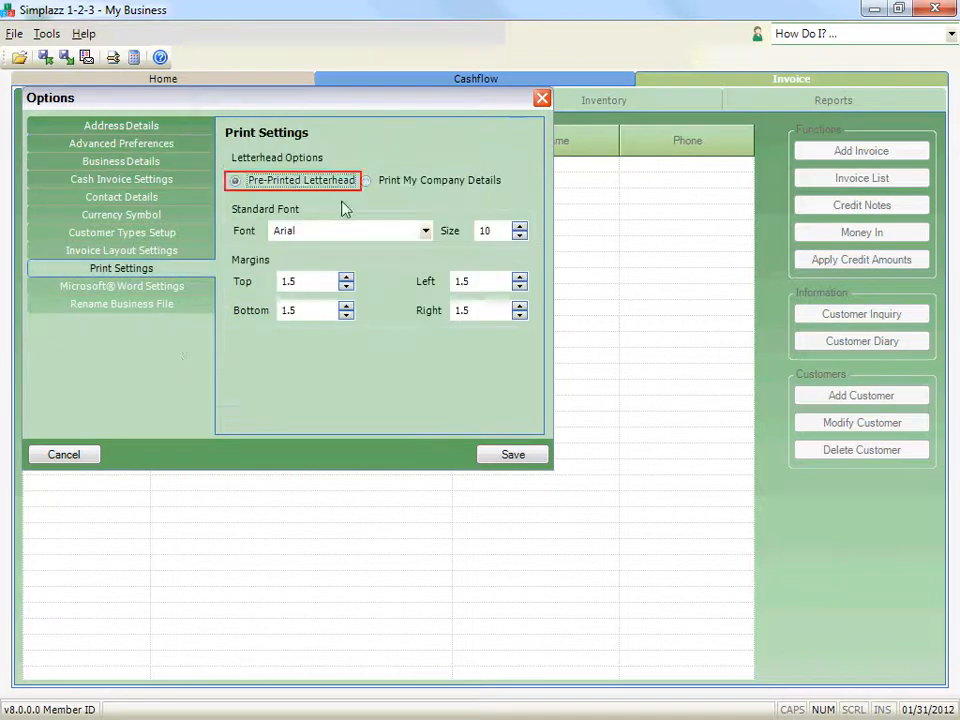
{"action": "left_click", "coordinate": [486, 184]}
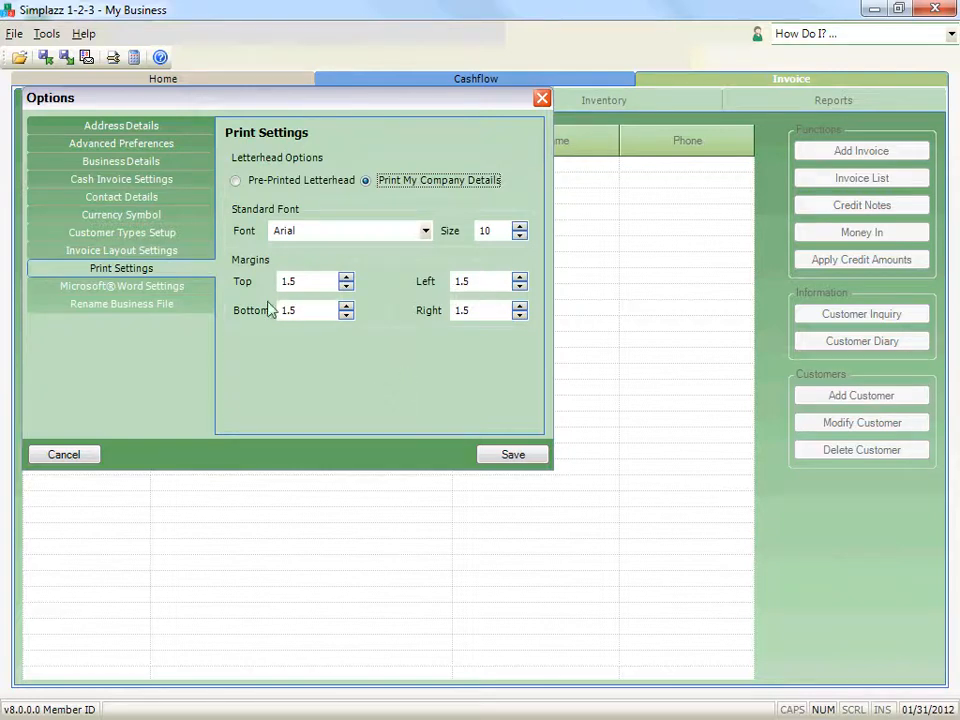
Step: Review the default layout choices and remittance advice option in the invoice layout settings, and save the options
{"action": "left_click", "coordinate": [200, 251]}
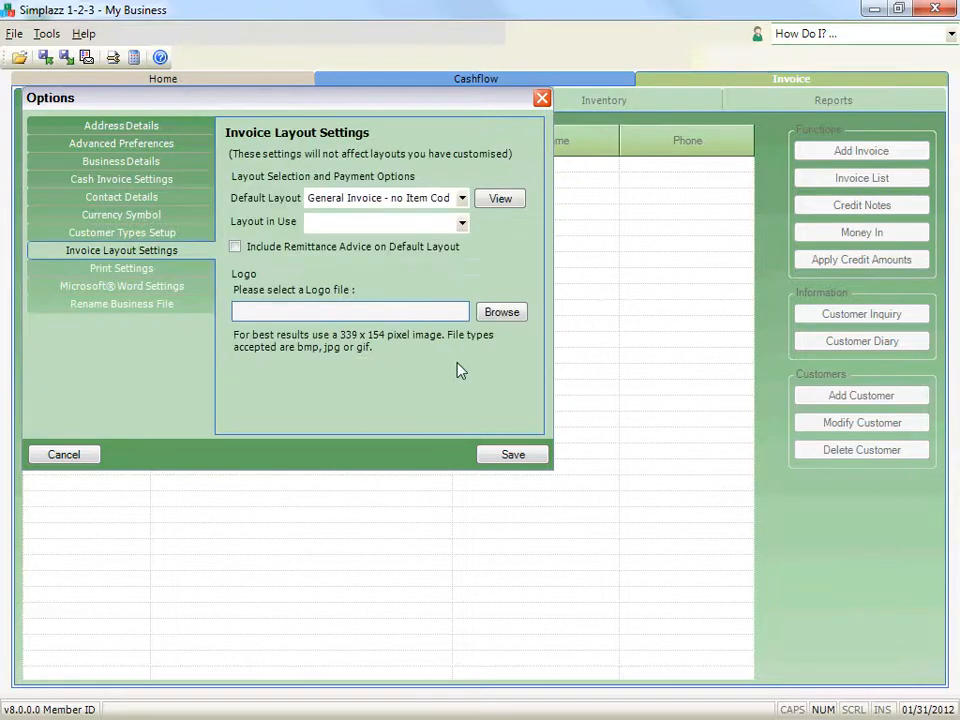
{"action": "left_click", "coordinate": [462, 198]}
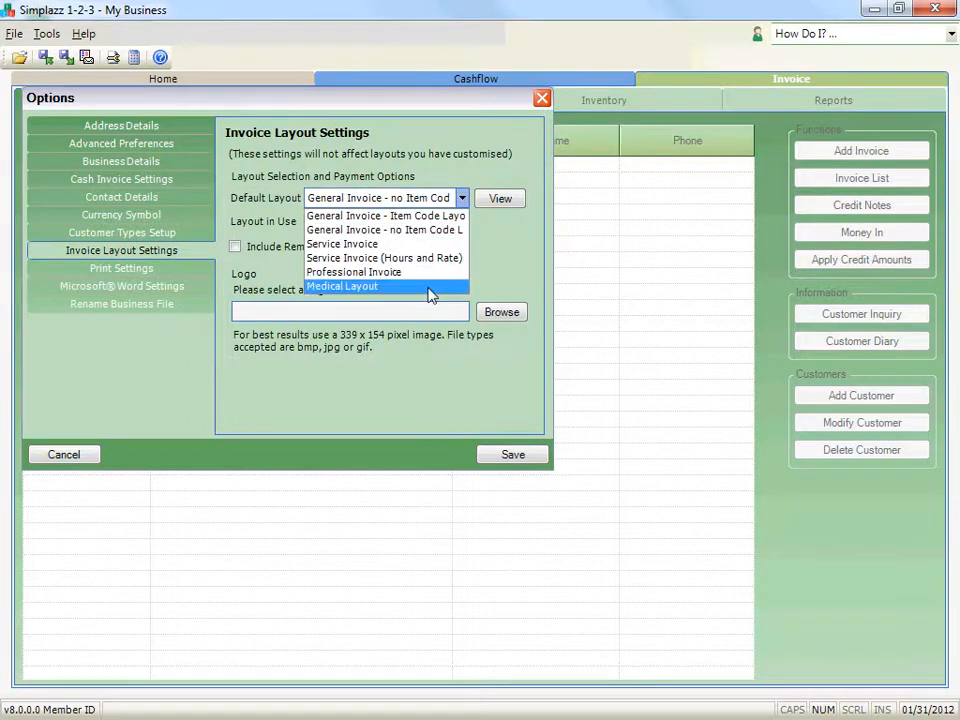
{"action": "left_click", "coordinate": [384, 192]}
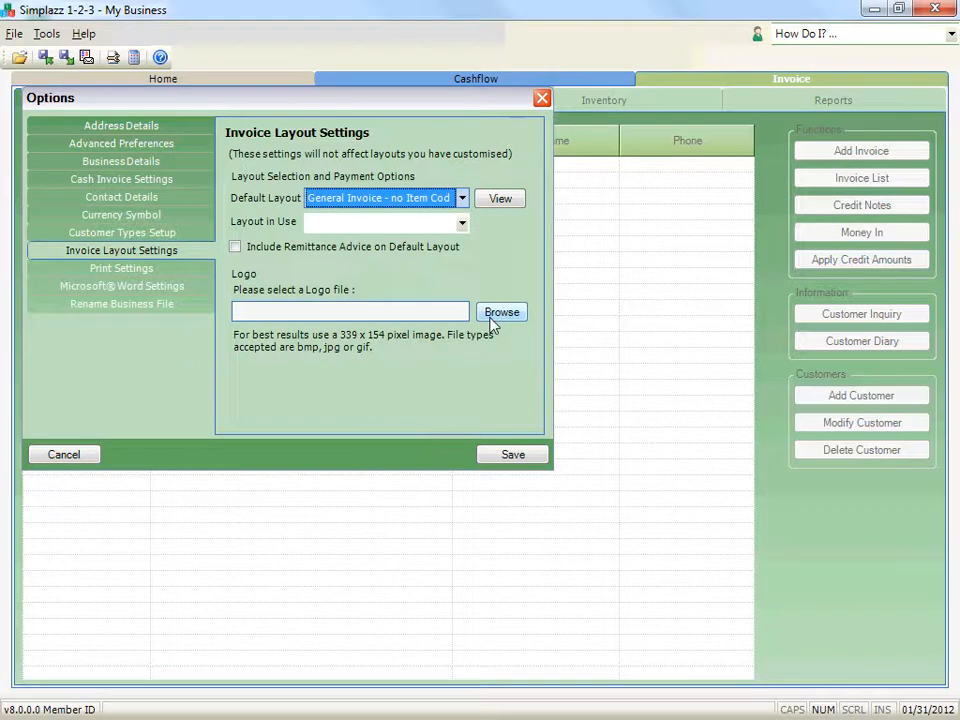
{"action": "left_click", "coordinate": [236, 248]}
{"action": "left_click", "coordinate": [236, 247]}
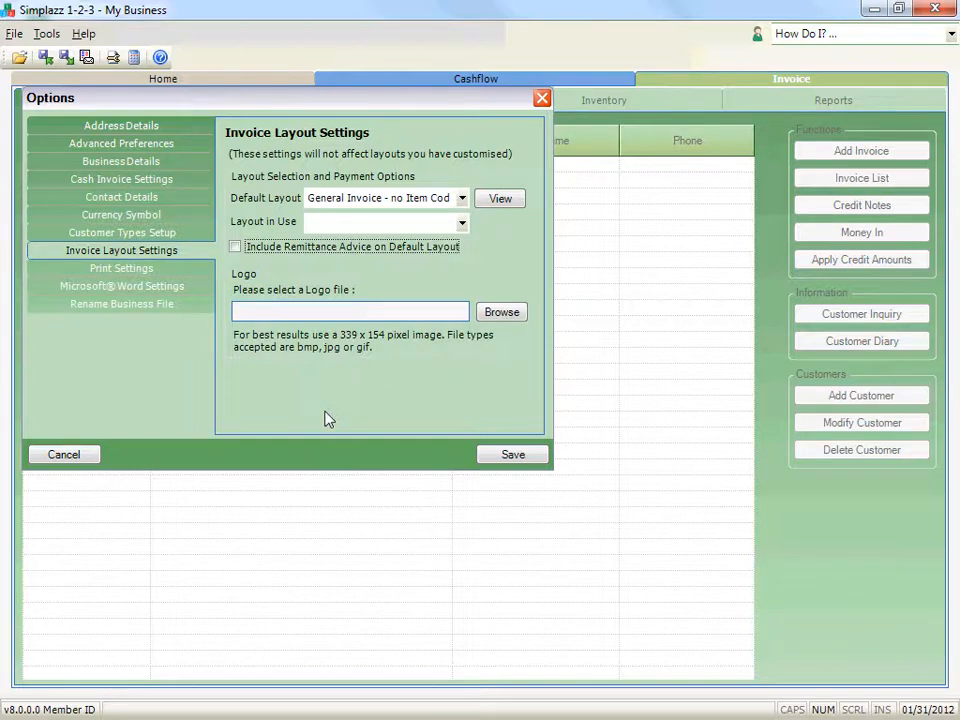
{"action": "left_click", "coordinate": [488, 454]}
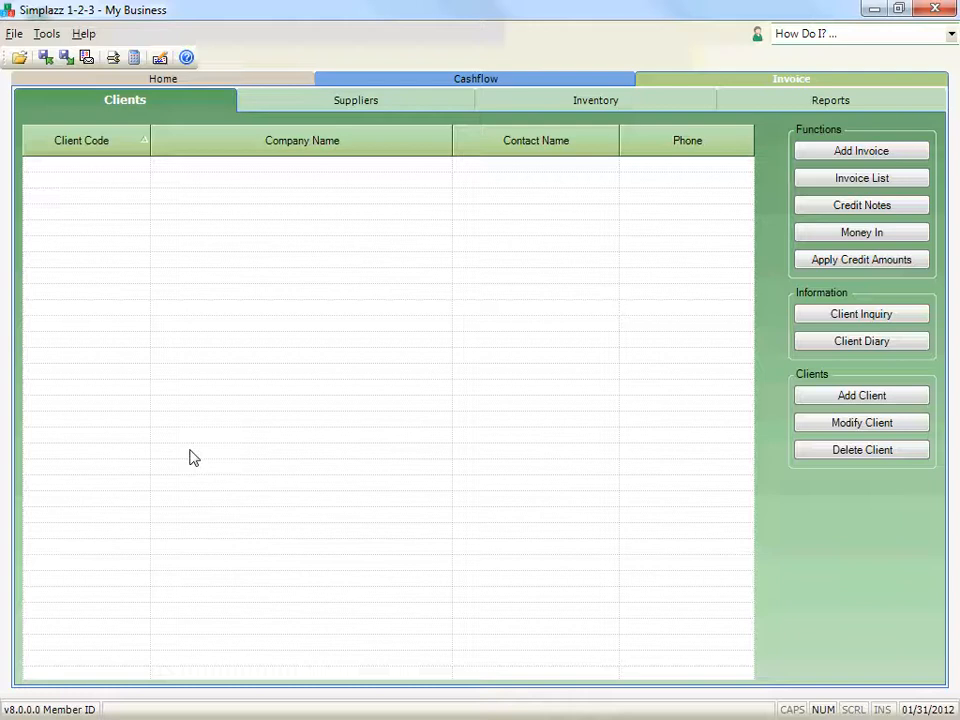
Step: Add a tax rate in the tax setup with code S, rate 6.25% and description Illinois State Tax
{"action": "left_click", "coordinate": [46, 36]}
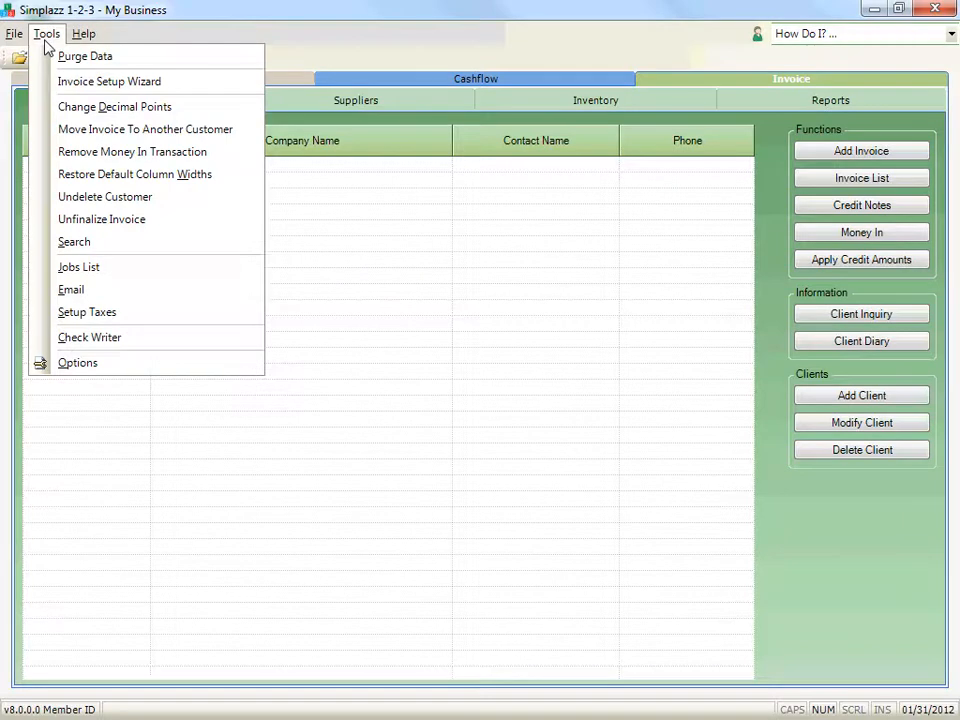
{"action": "left_click", "coordinate": [180, 270]}
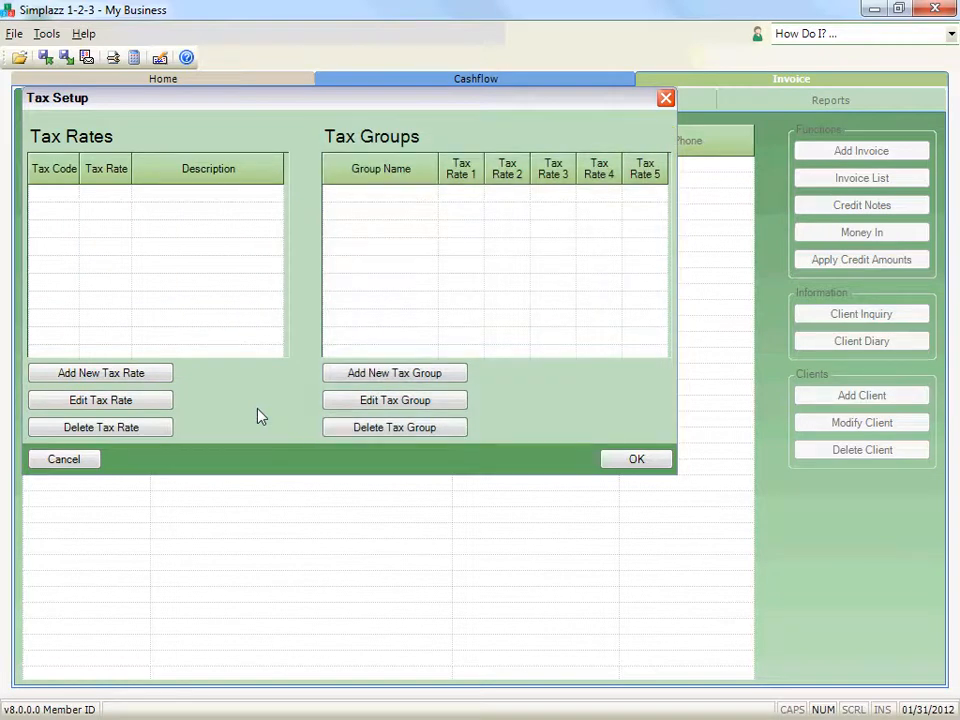
{"action": "left_click", "coordinate": [156, 376]}
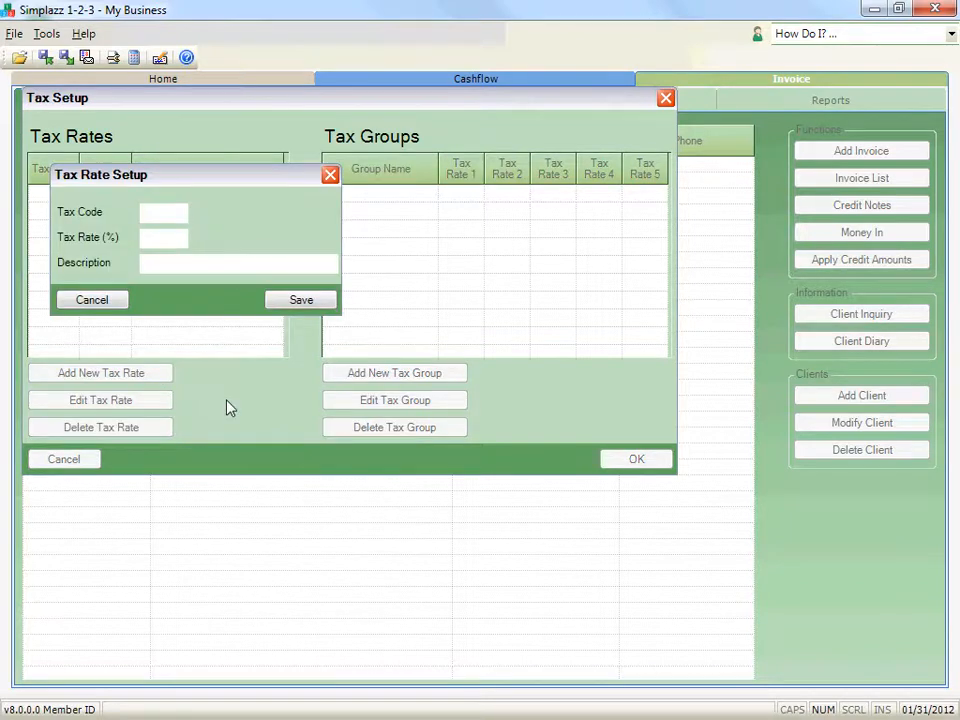
{"action": "left_click", "coordinate": [165, 214]}
{"action": "type", "text": "S"}
{"action": "key", "text": "Tab"}
{"action": "type", "text": "6.25"}
{"action": "key", "text": "Tab"}
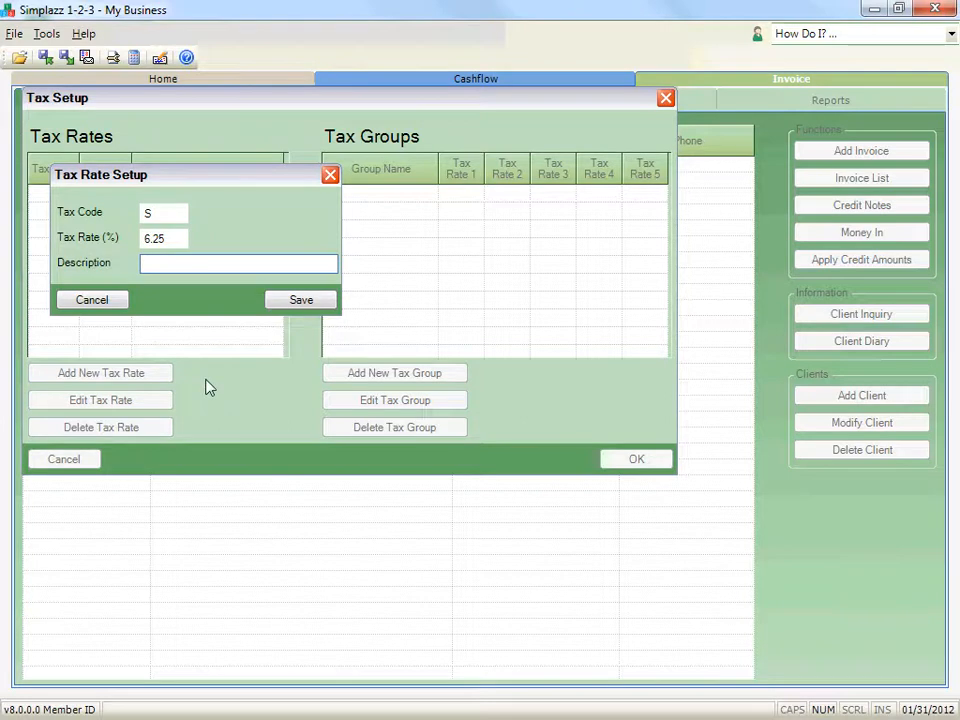
{"action": "type", "text": "Illinois Stat"}
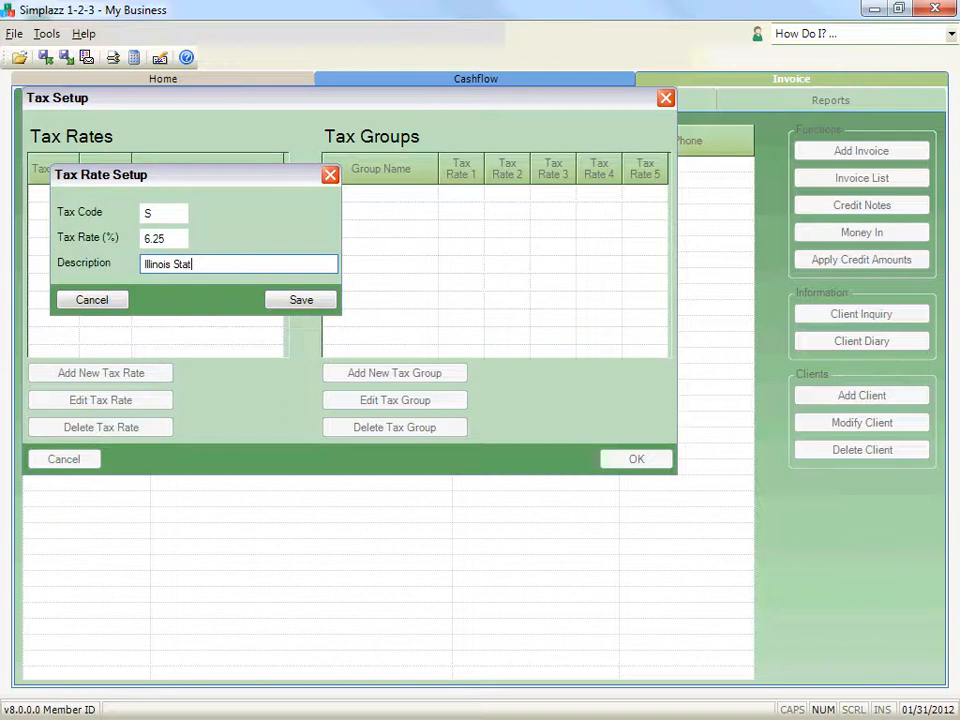
{"action": "type", "text": "e Tax"}
{"action": "left_click", "coordinate": [280, 300]}
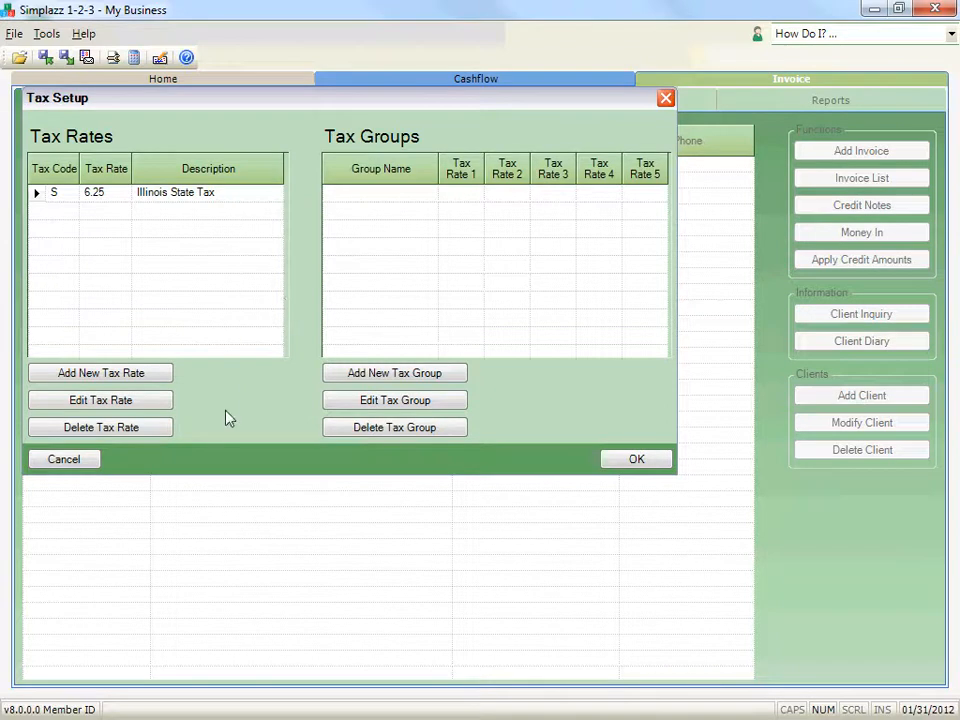
Step: Add a second tax rate with code C, rate 0.5% and description County Tax
{"action": "left_click", "coordinate": [170, 384]}
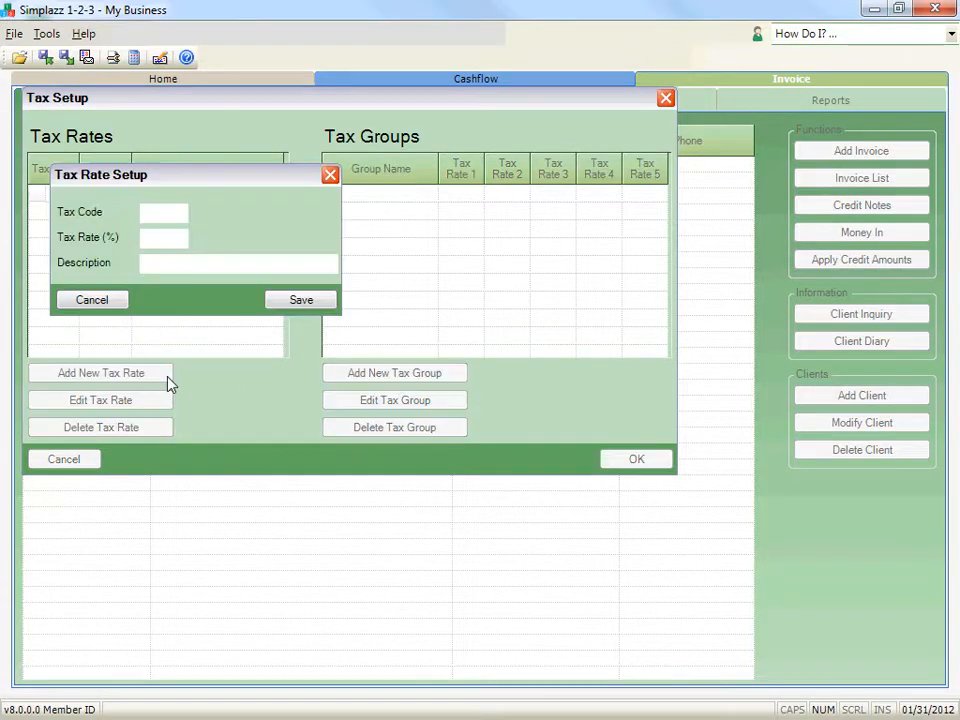
{"action": "left_click", "coordinate": [165, 210]}
{"action": "type", "text": "C"}
{"action": "key", "text": "Tab"}
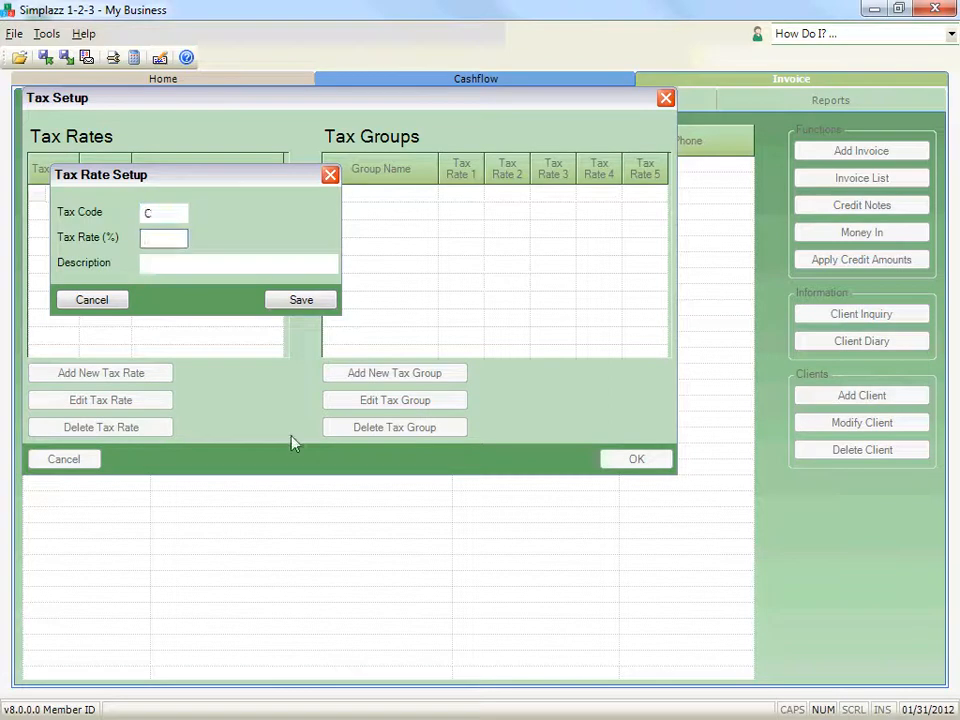
{"action": "type", "text": "0.5"}
{"action": "key", "text": "Tab"}
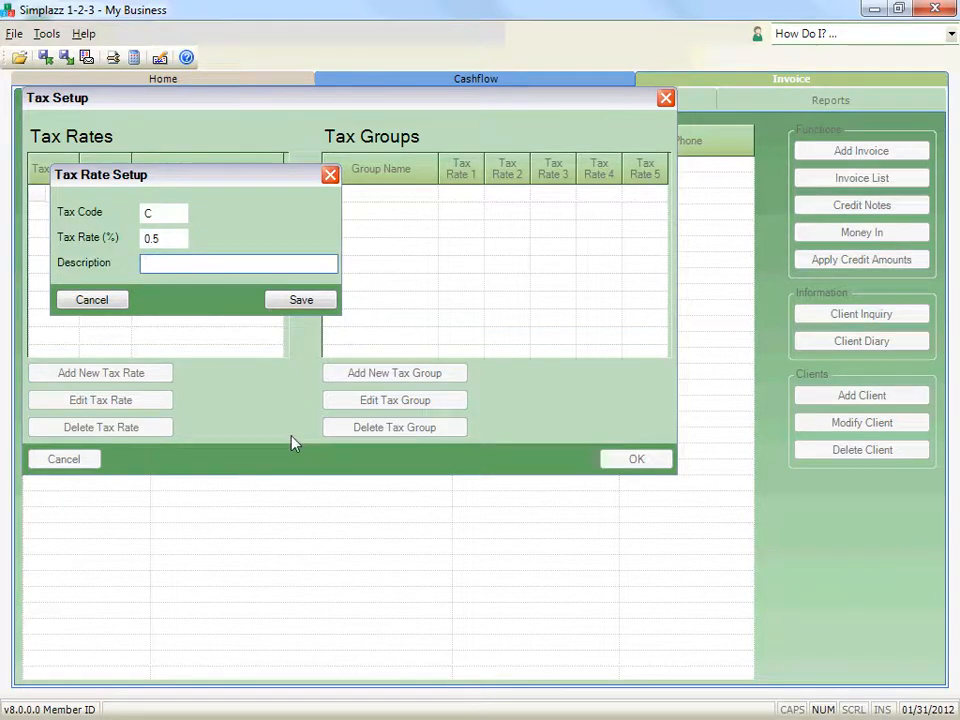
{"action": "type", "text": "County Tax"}
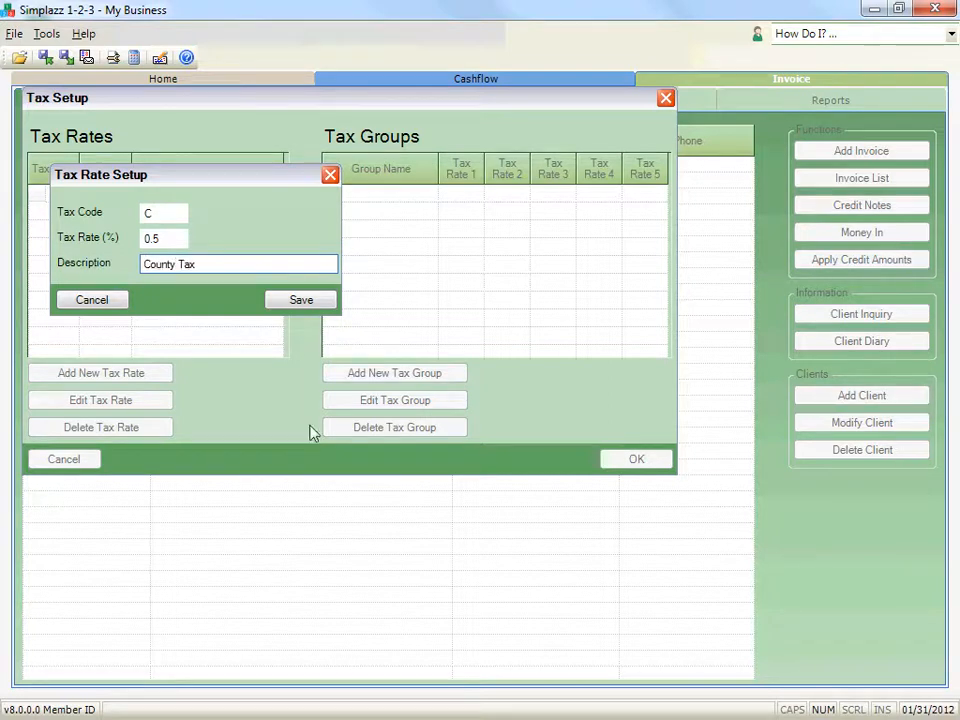
{"action": "left_click", "coordinate": [324, 302]}
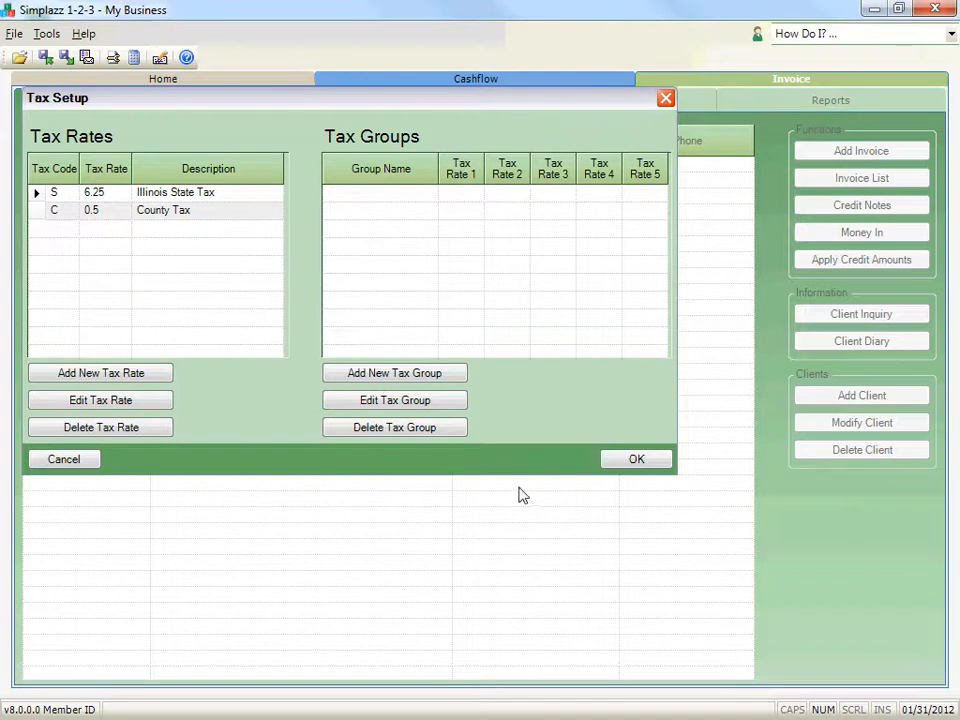
Step: Create a tax group named Taxes combining S (6.25) - Illinois State Tax and C (0.5) - County Tax, and confirm the tax setup
{"action": "left_click", "coordinate": [462, 377]}
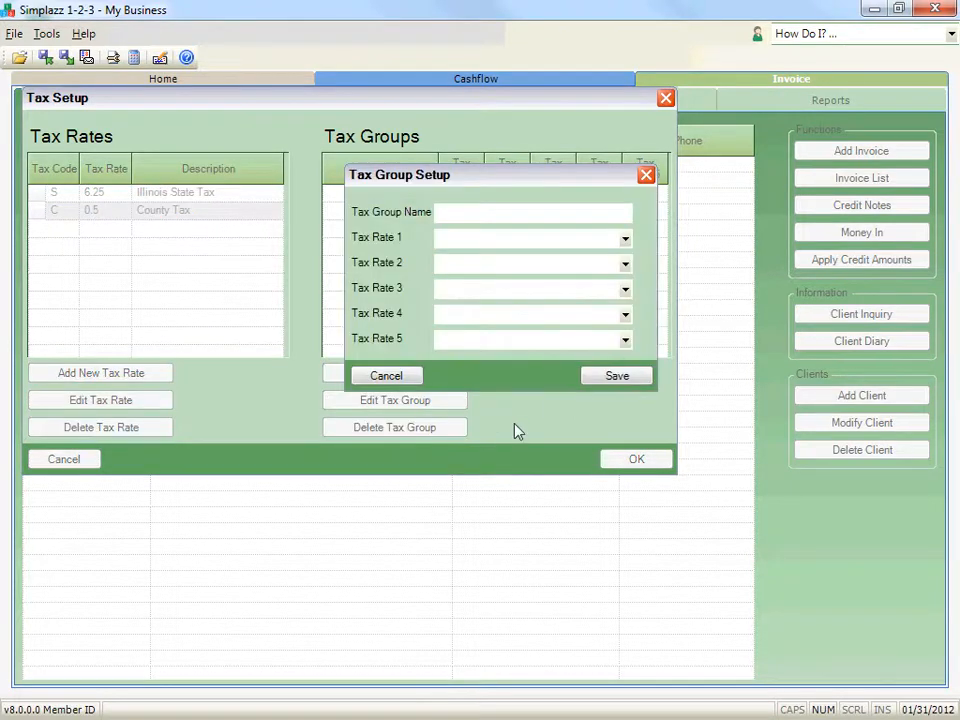
{"action": "left_click", "coordinate": [467, 214]}
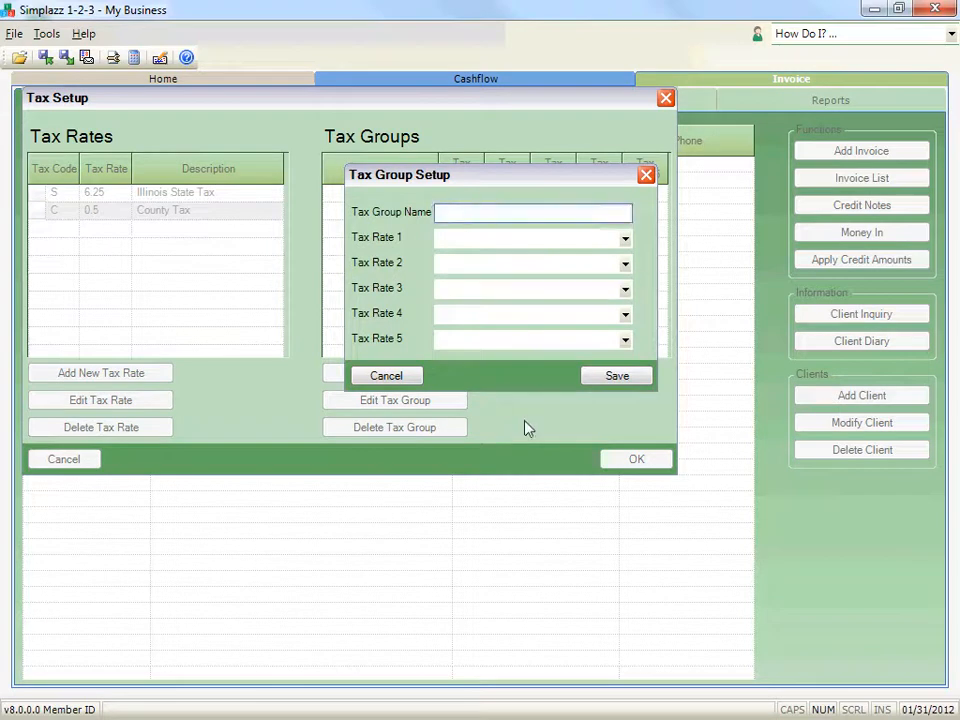
{"action": "type", "text": "Taxes"}
{"action": "key", "text": "Tab"}
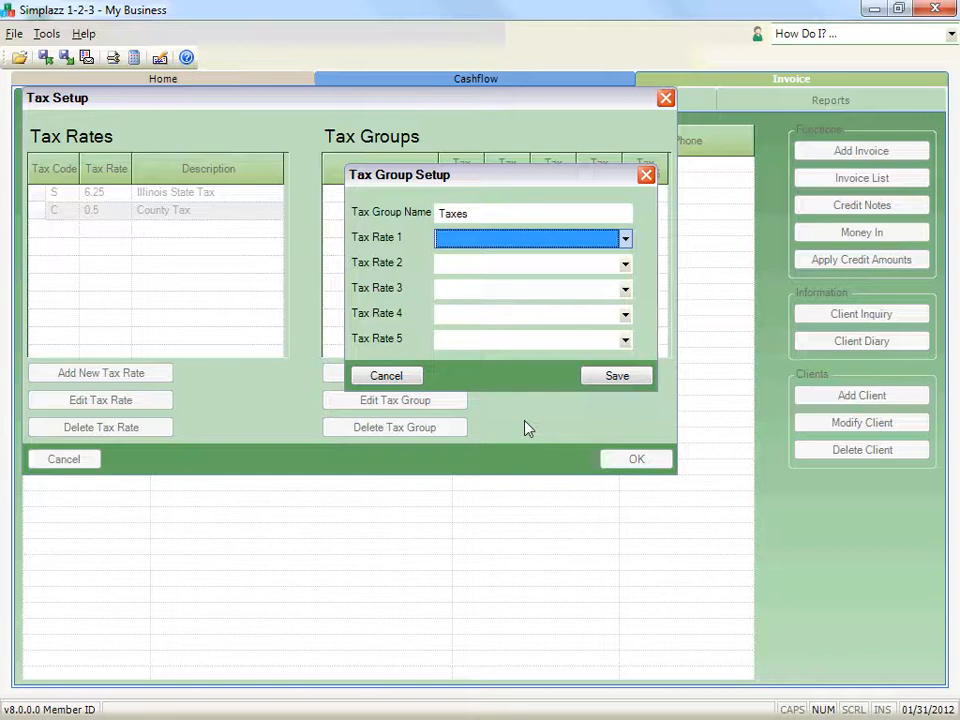
{"action": "key", "text": "Down"}
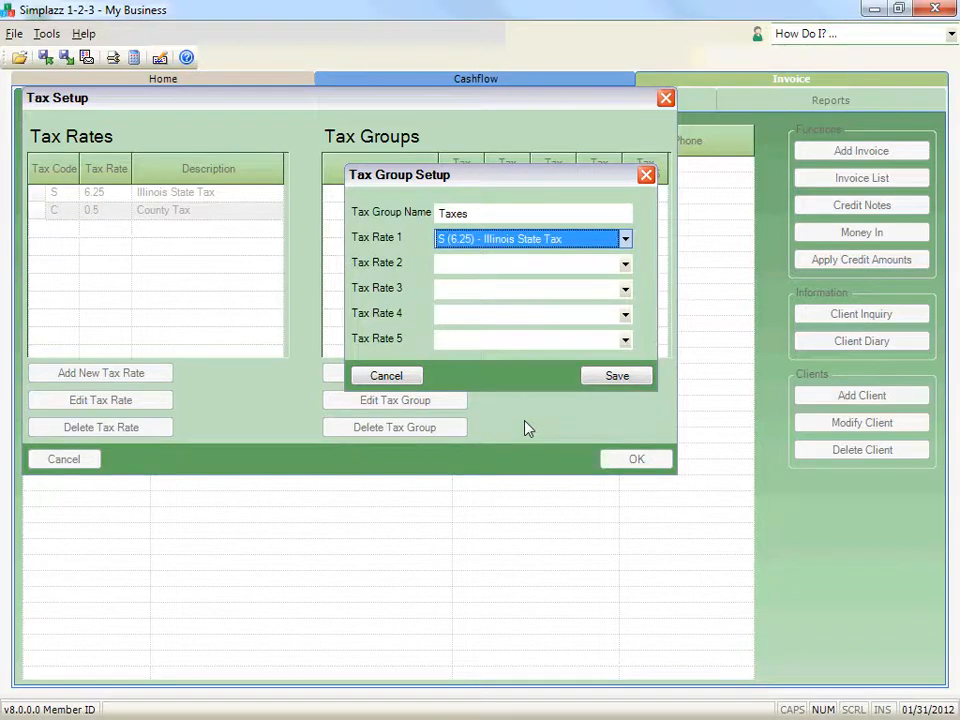
{"action": "left_click", "coordinate": [625, 240]}
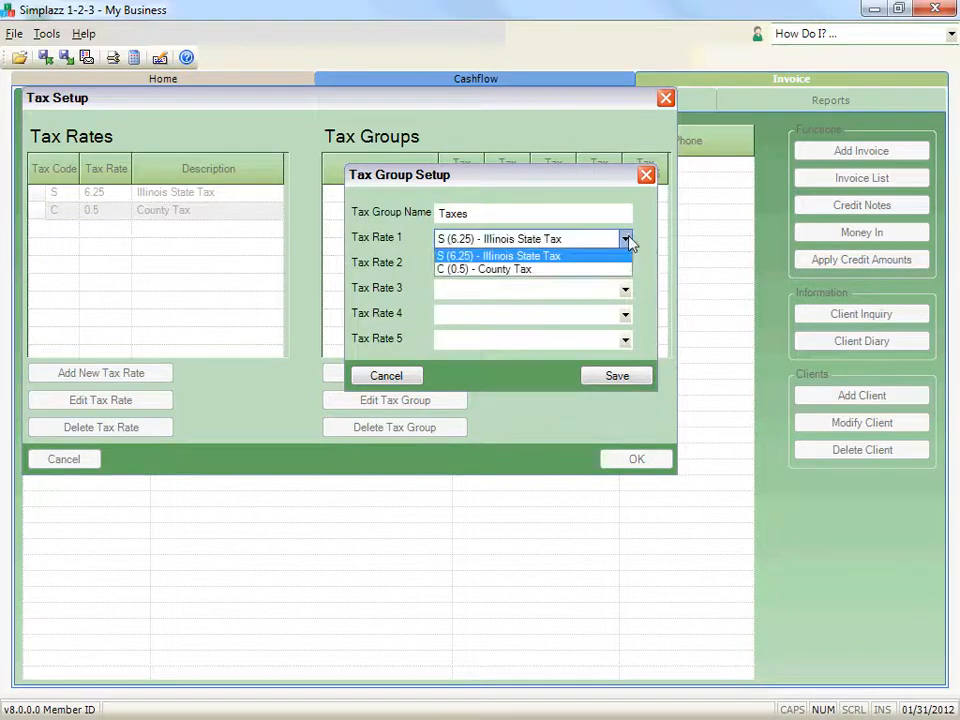
{"action": "left_click", "coordinate": [600, 259]}
{"action": "key", "text": "Tab"}
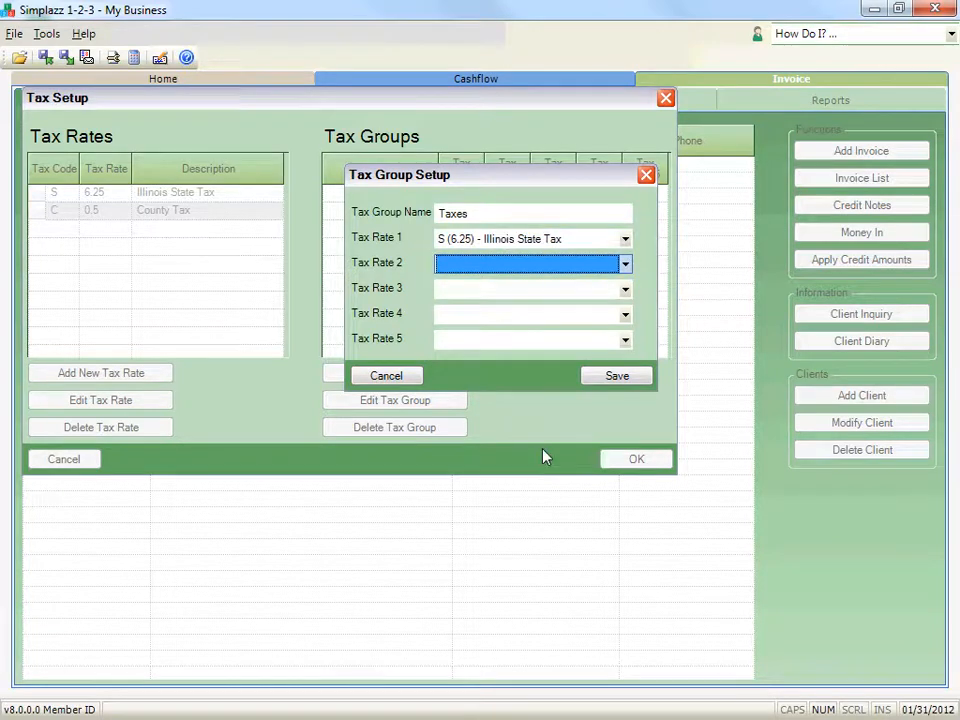
{"action": "key", "text": "c"}
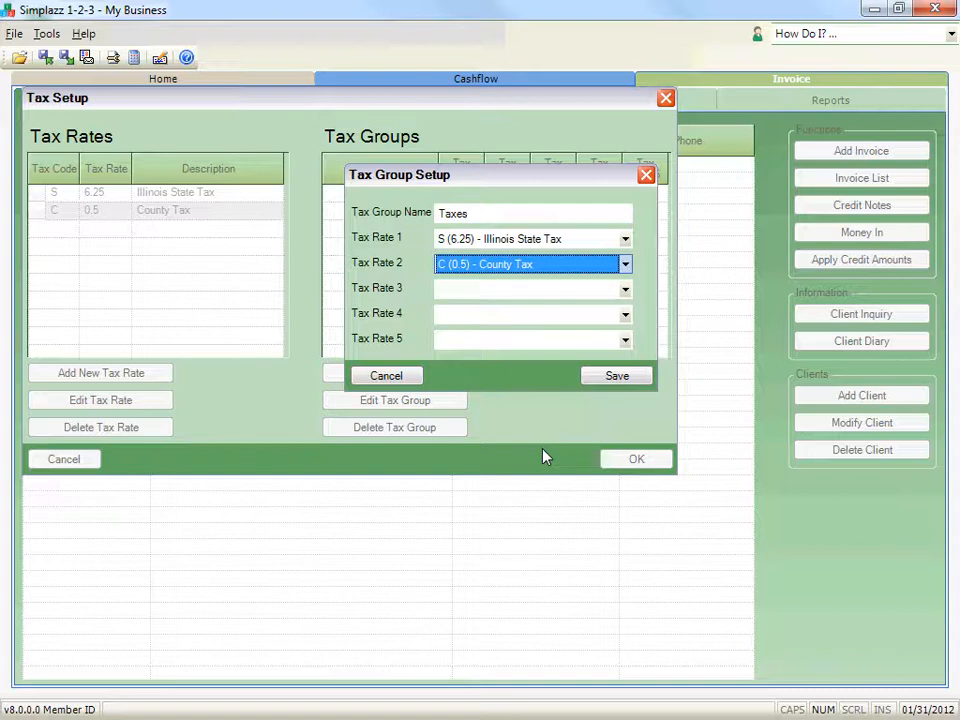
{"action": "left_click", "coordinate": [646, 379]}
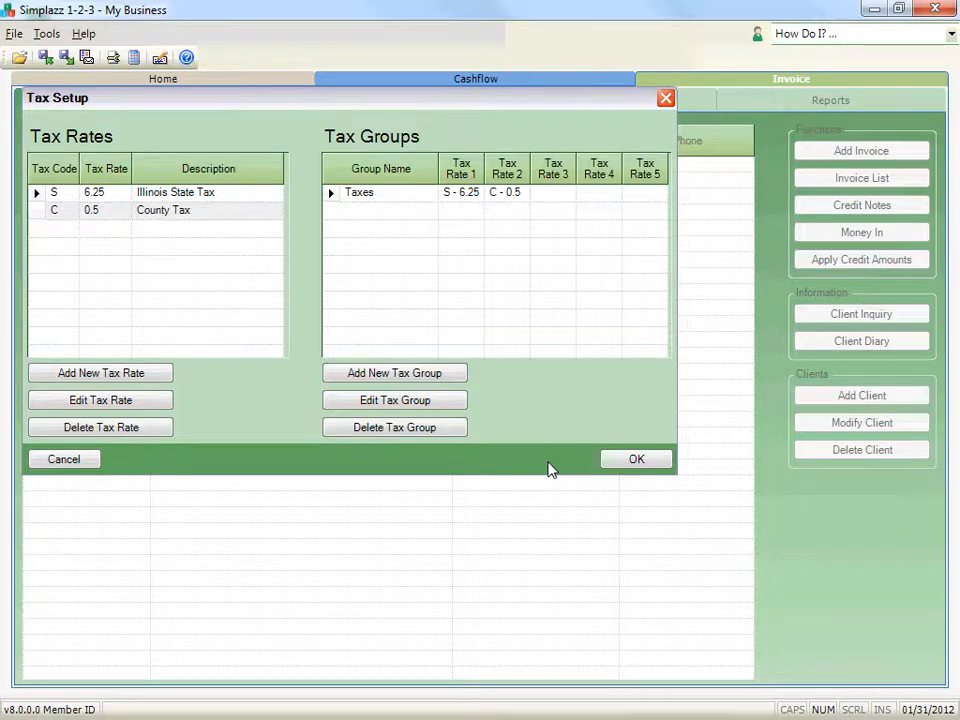
{"action": "left_click", "coordinate": [617, 460]}
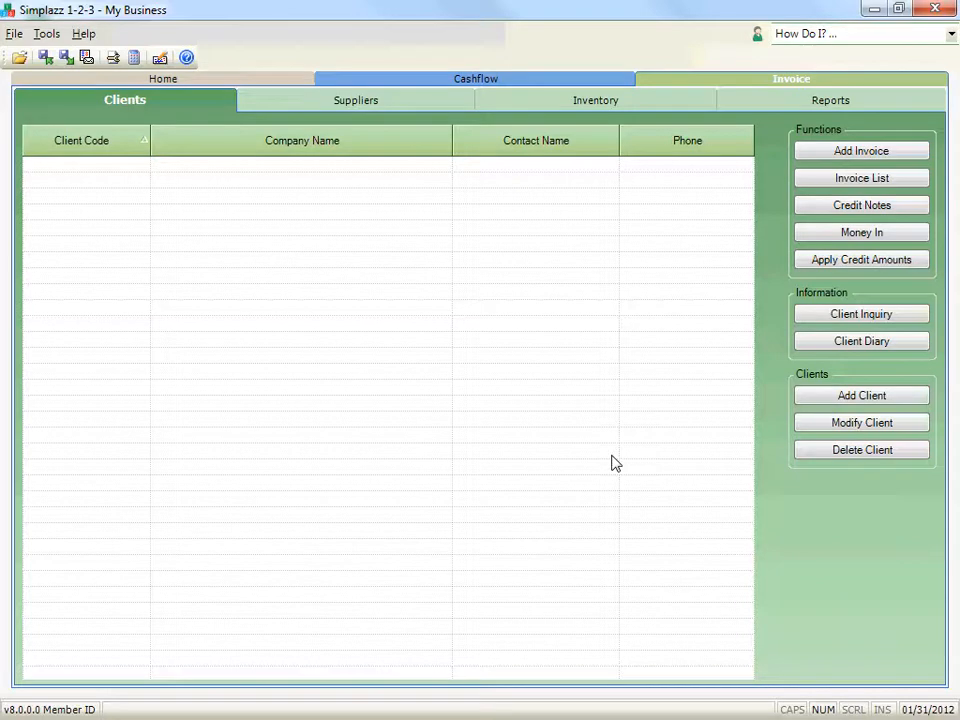
Step: Add a new client with the client code, company name Smith's and the contact's name, and save the record
{"action": "left_click", "coordinate": [564, 97]}
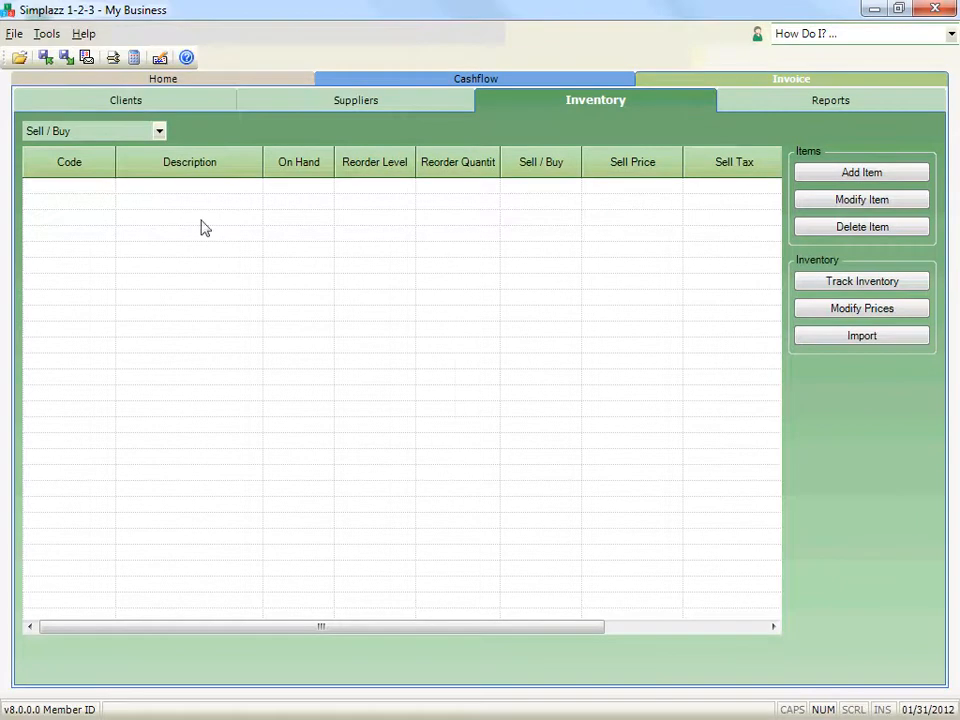
{"action": "left_click", "coordinate": [163, 103]}
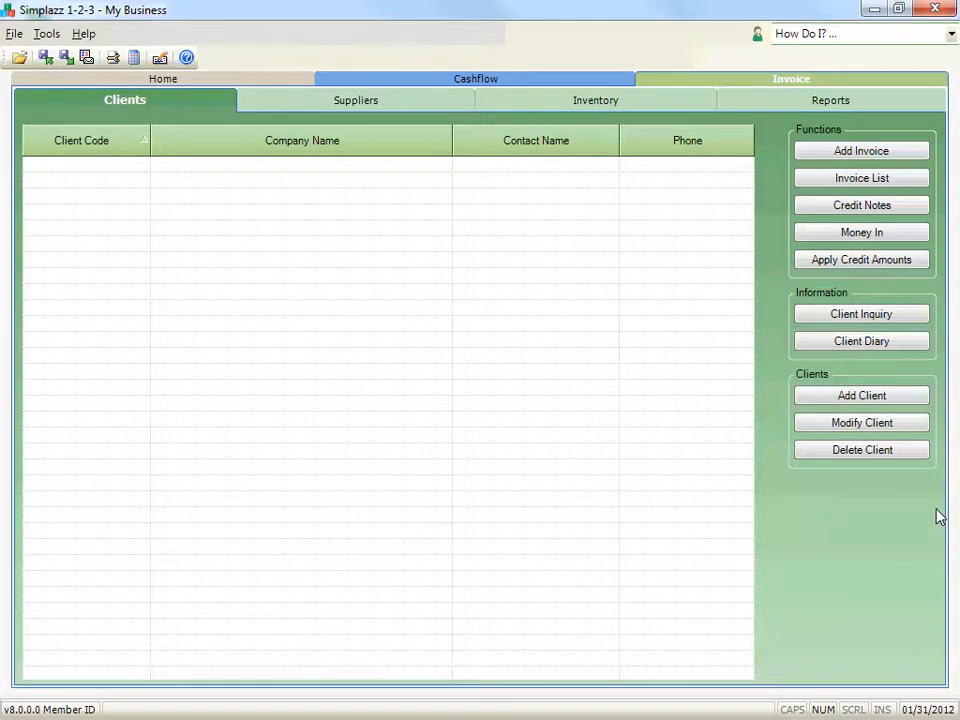
{"action": "left_click", "coordinate": [917, 396]}
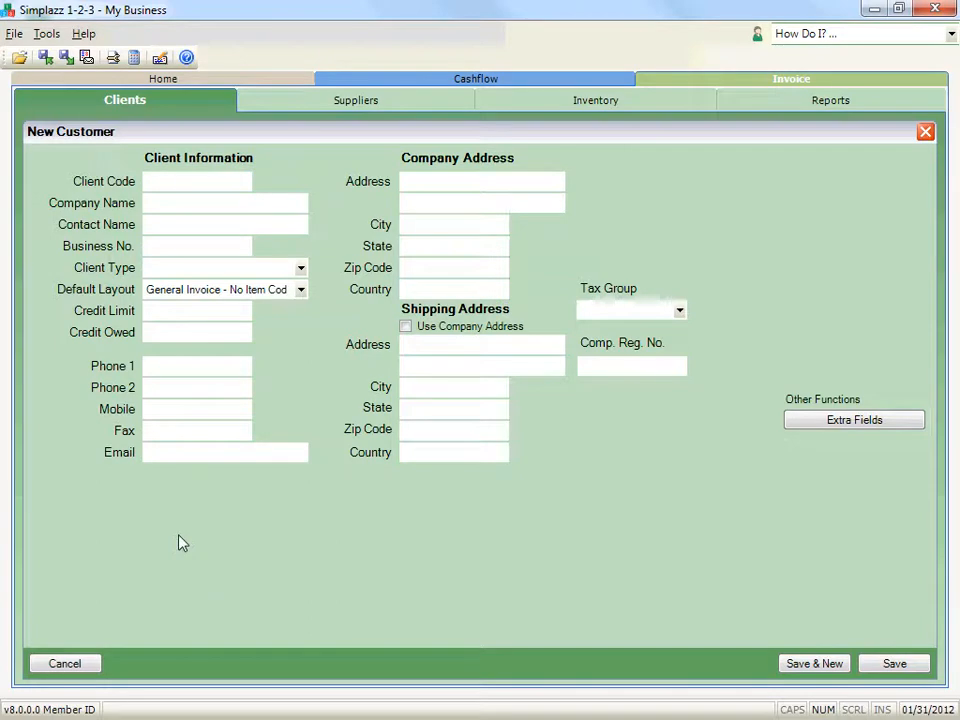
{"action": "left_click", "coordinate": [191, 179]}
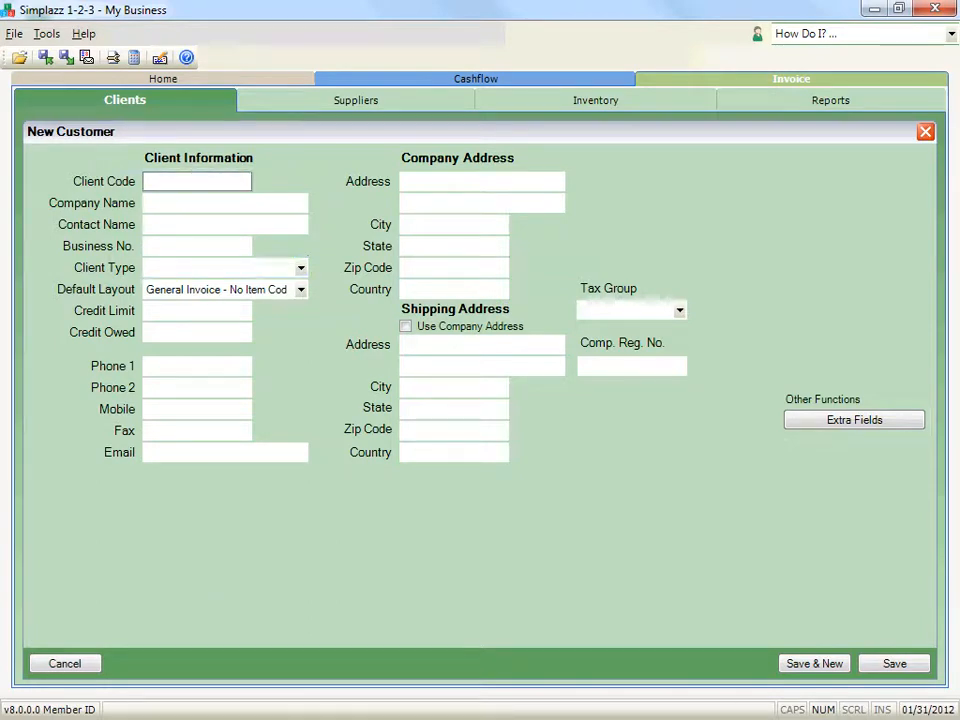
{"action": "type", "text": "SMI001"}
{"action": "key", "text": "Tab"}
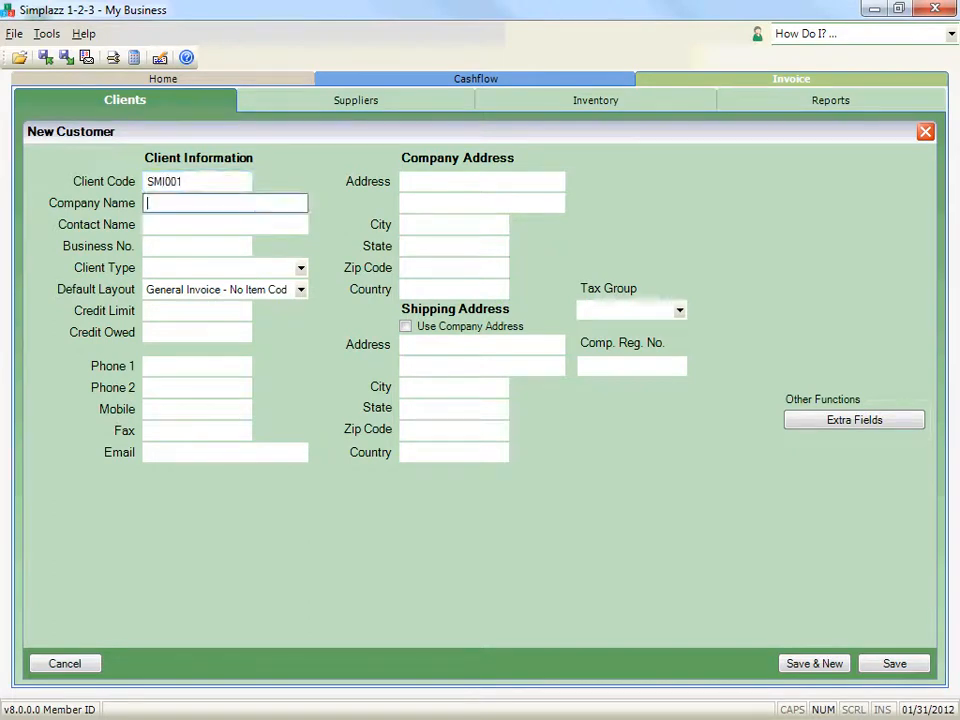
{"action": "type", "text": "Smih"}
{"action": "key", "text": "BackSpace"}
{"action": "type", "text": "th's"}
{"action": "key", "text": "Tab"}
{"action": "type", "text": "Mr Smith"}
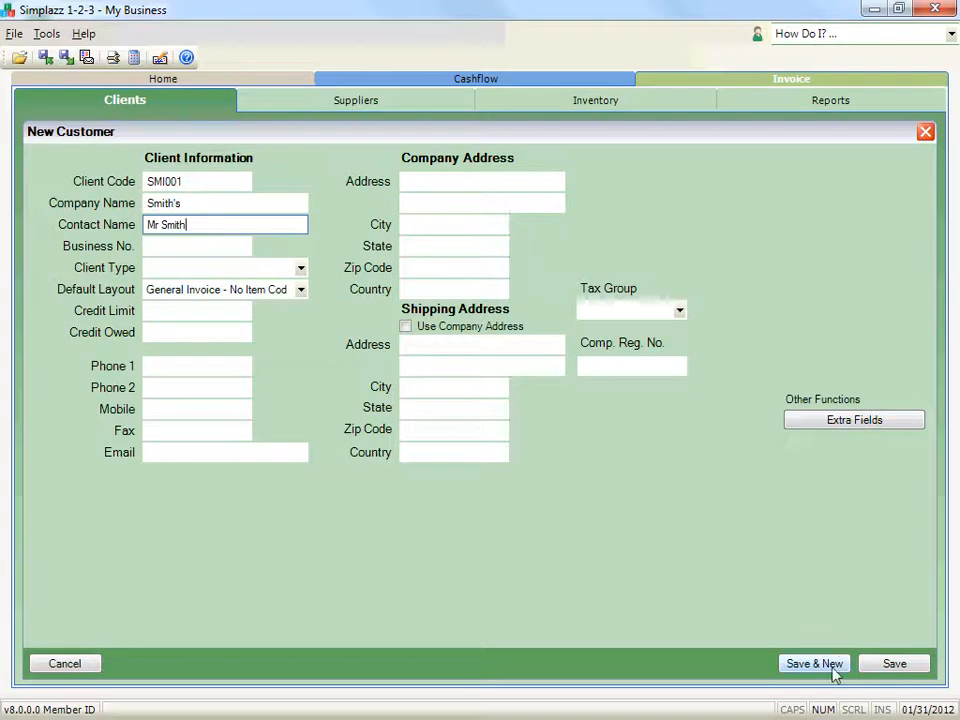
{"action": "left_click", "coordinate": [926, 671]}
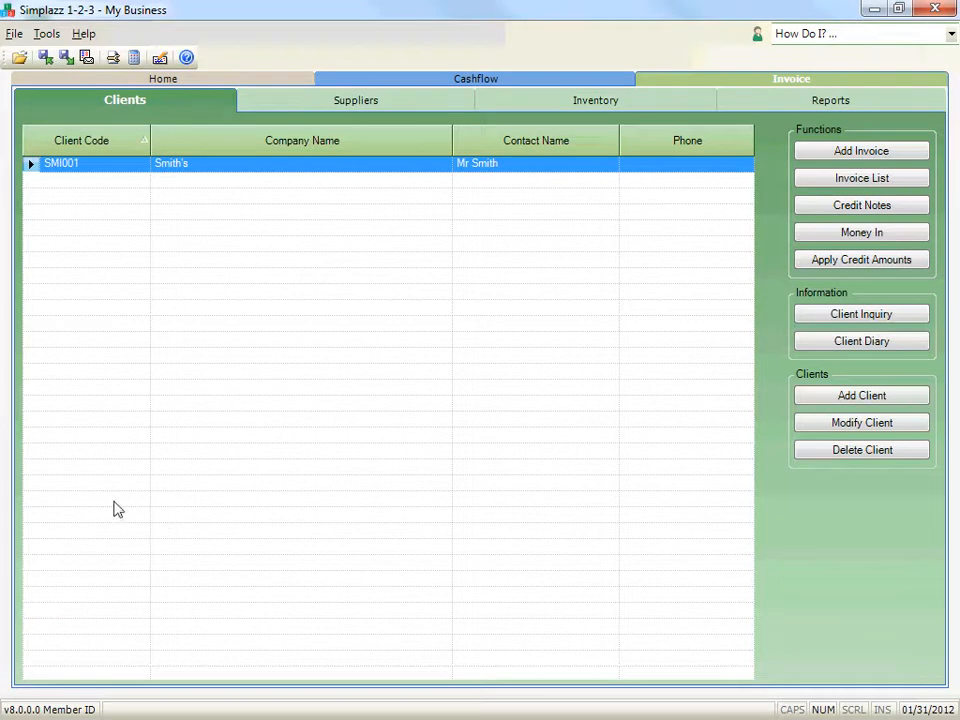
{"action": "left_click", "coordinate": [13, 35]}
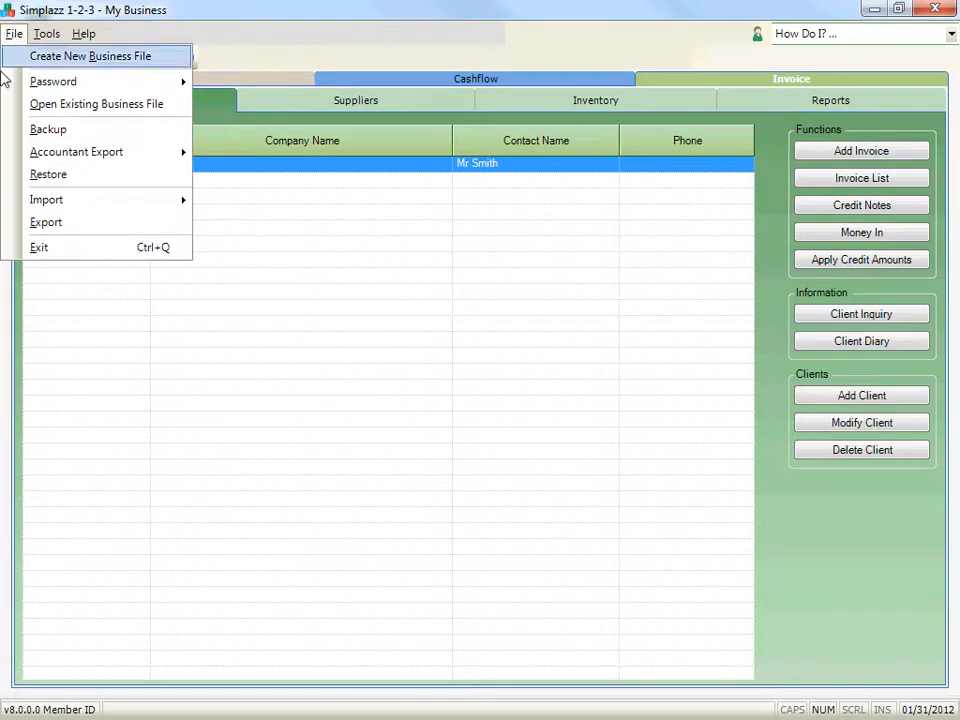
{"action": "mouse_move", "coordinate": [10, 200]}
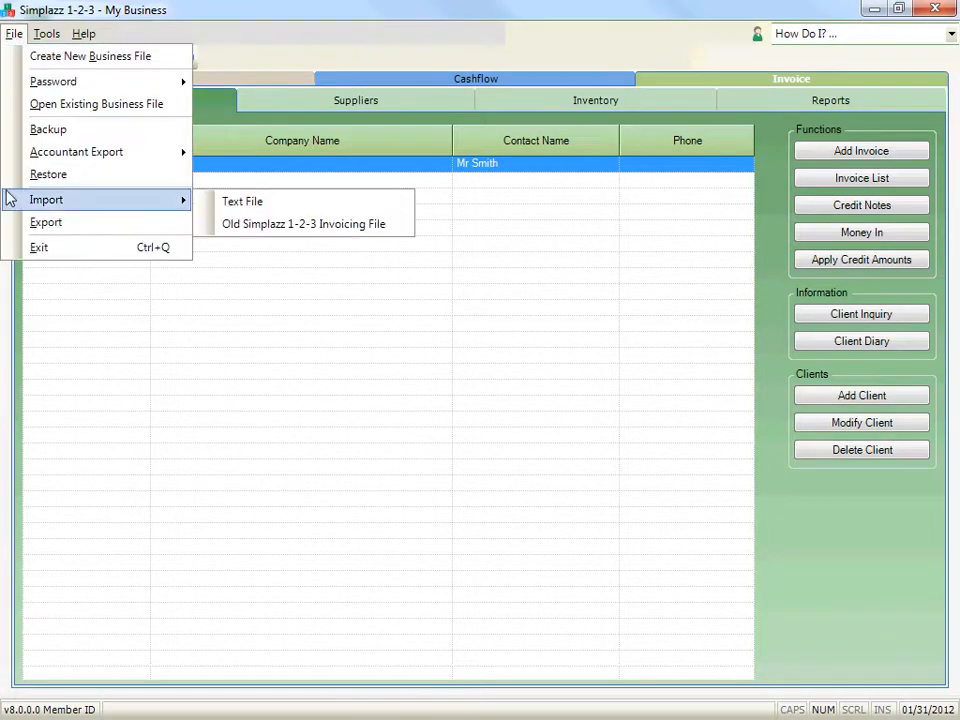
{"action": "left_click", "coordinate": [35, 362]}
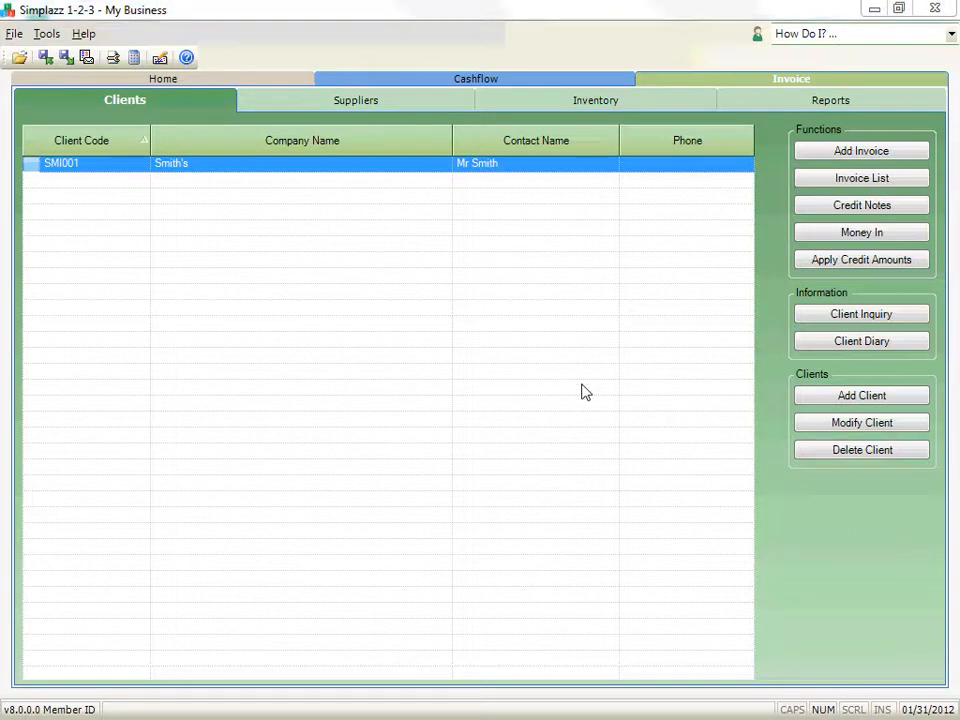
{"action": "left_click", "coordinate": [33, 170]}
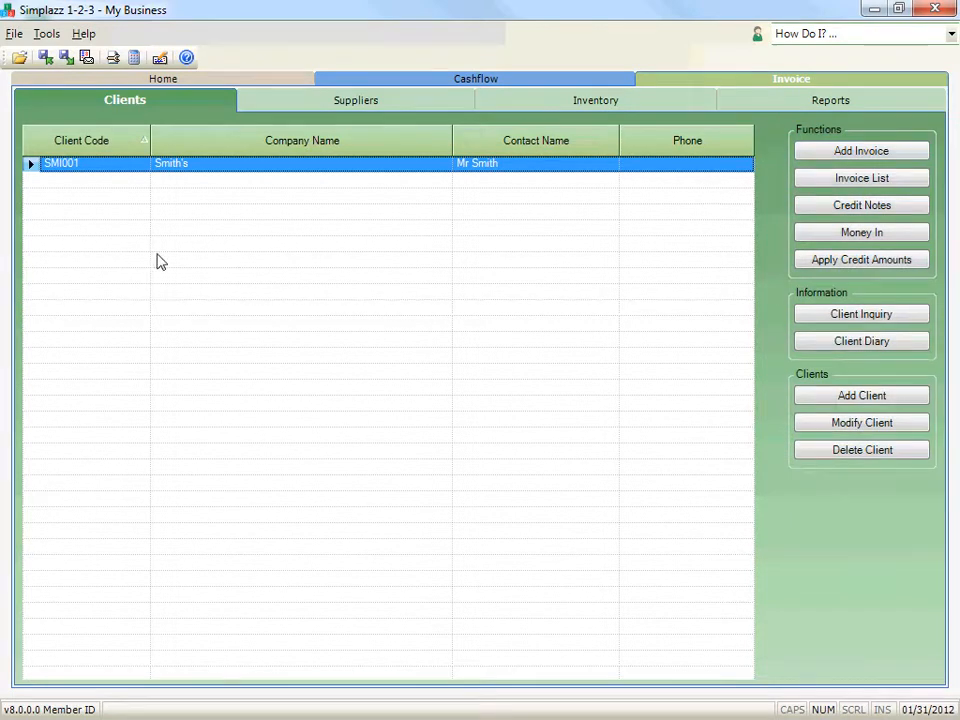
Step: Open the existing business file Example.cf8 from the Data folder
{"action": "left_click", "coordinate": [14, 34]}
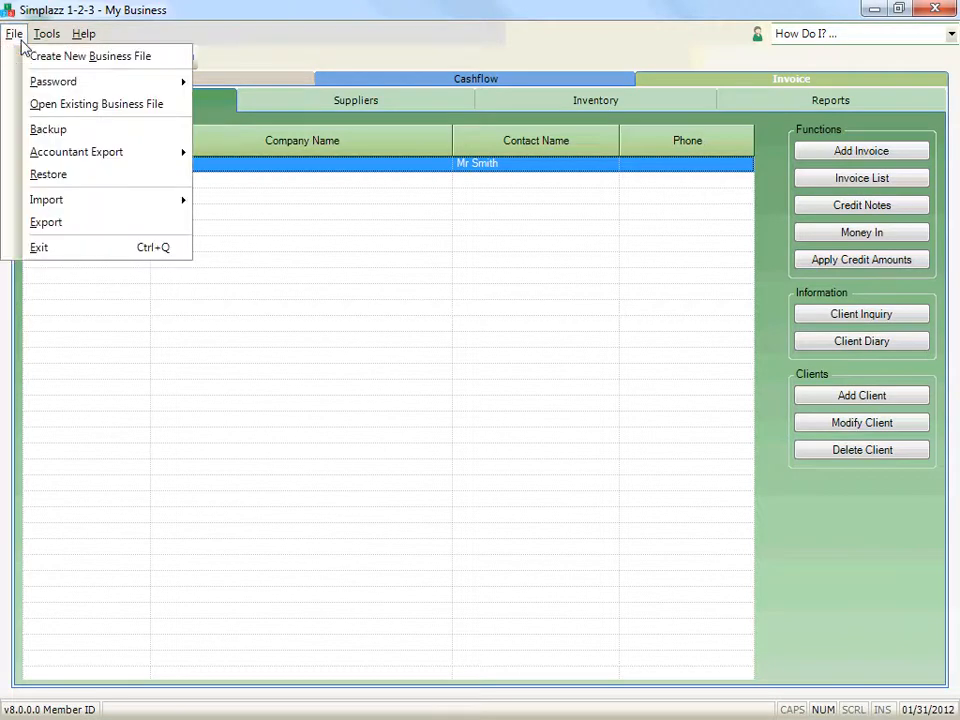
{"action": "left_click", "coordinate": [49, 104]}
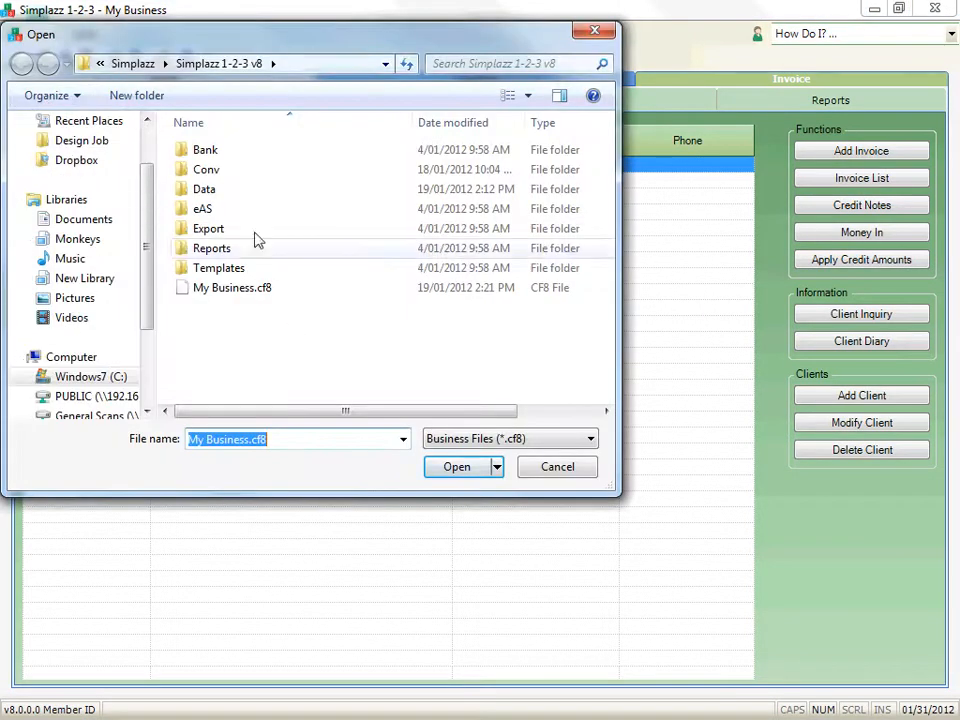
{"action": "left_click", "coordinate": [240, 198]}
{"action": "double_click", "coordinate": [243, 200]}
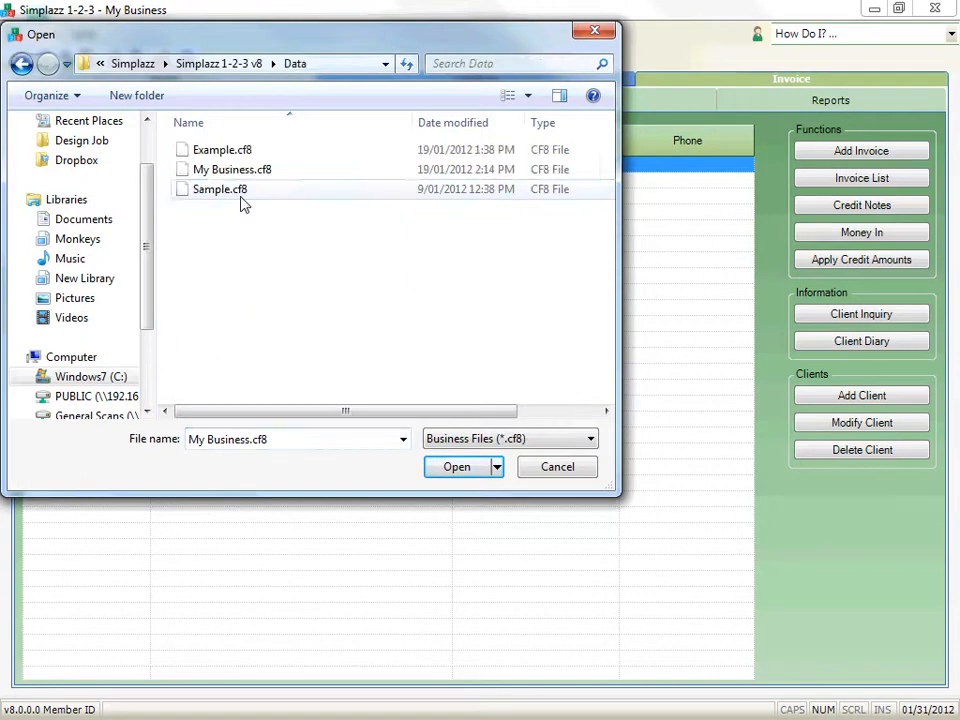
{"action": "double_click", "coordinate": [214, 152]}
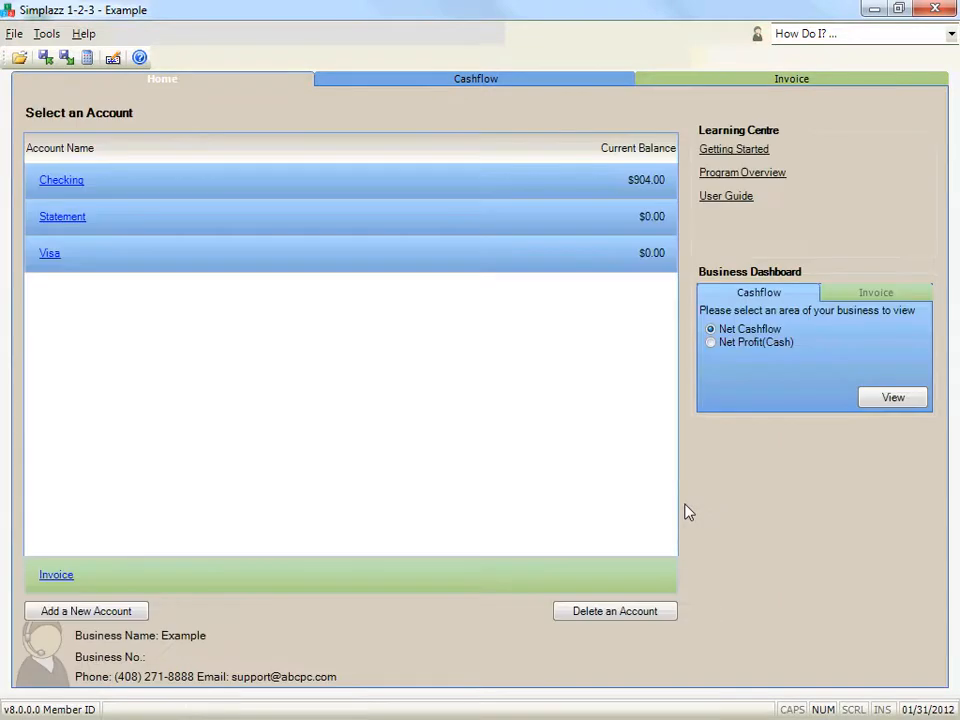
Step: Start a new invoice for the second customer in the invoicing customer list
{"action": "left_click", "coordinate": [691, 82]}
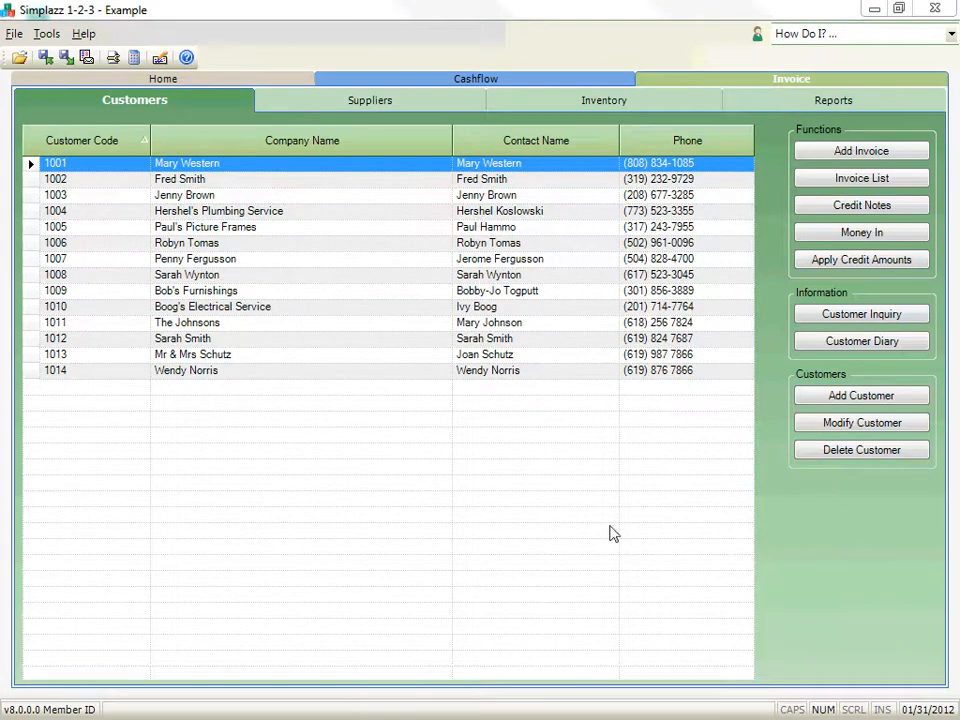
{"action": "left_click", "coordinate": [31, 180]}
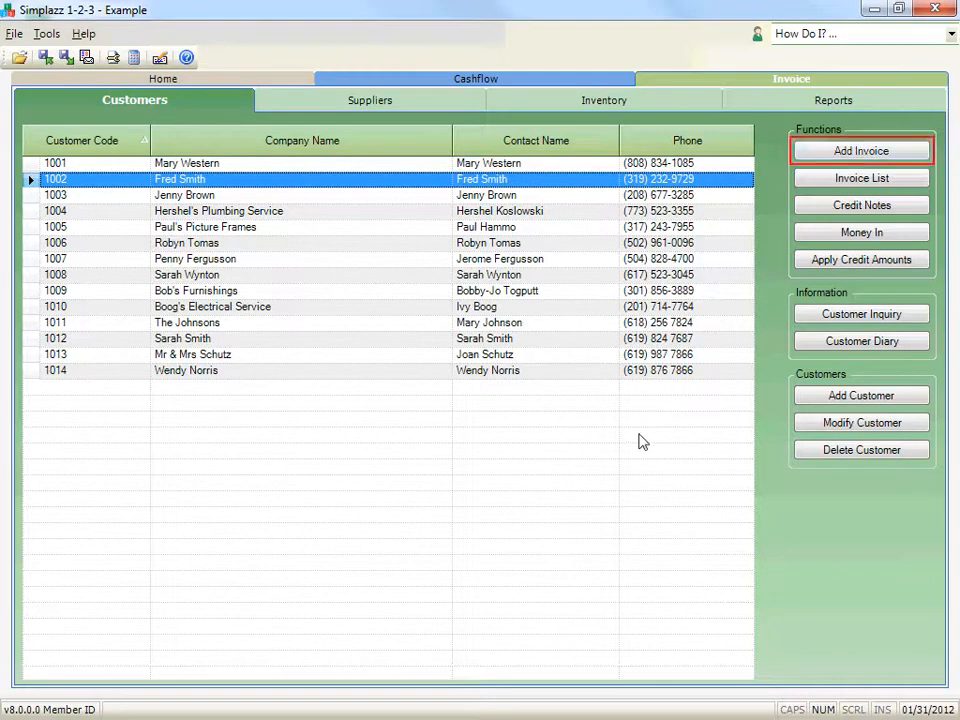
{"action": "left_click", "coordinate": [918, 160]}
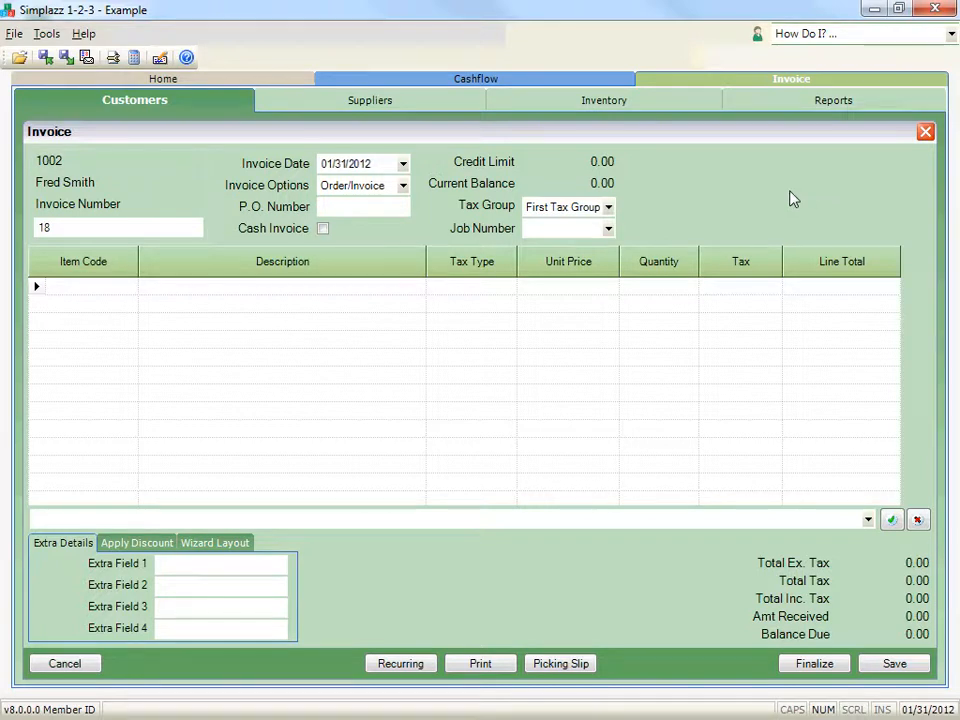
{"action": "left_click", "coordinate": [130, 229]}
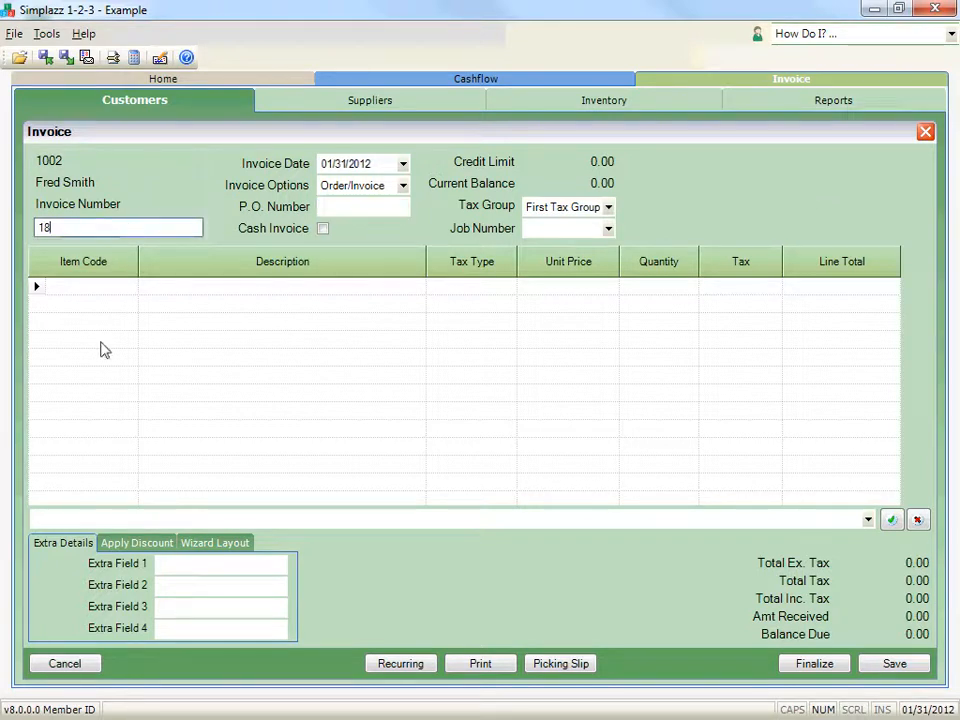
{"action": "type", "text": "123"}
{"action": "key", "text": "BackSpace"}
{"action": "key", "text": "BackSpace"}
{"action": "key", "text": "BackSpace"}
Step: Review the invoice date calendar and the invoice type choices, keeping 01/31/2012 and Order/Invoice
{"action": "left_click", "coordinate": [403, 164]}
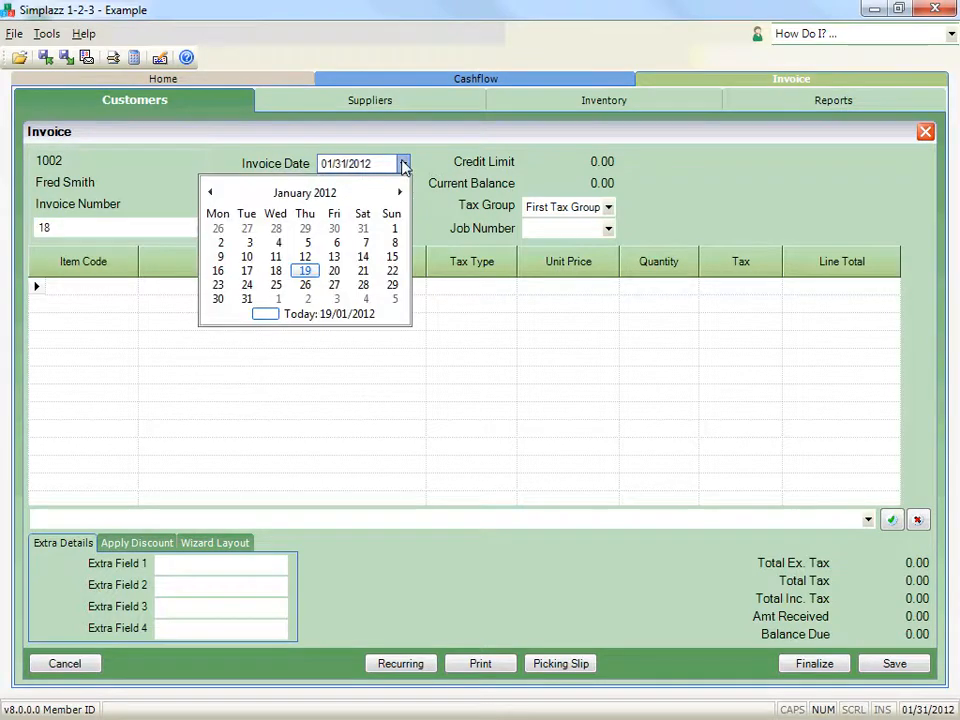
{"action": "left_click", "coordinate": [308, 272]}
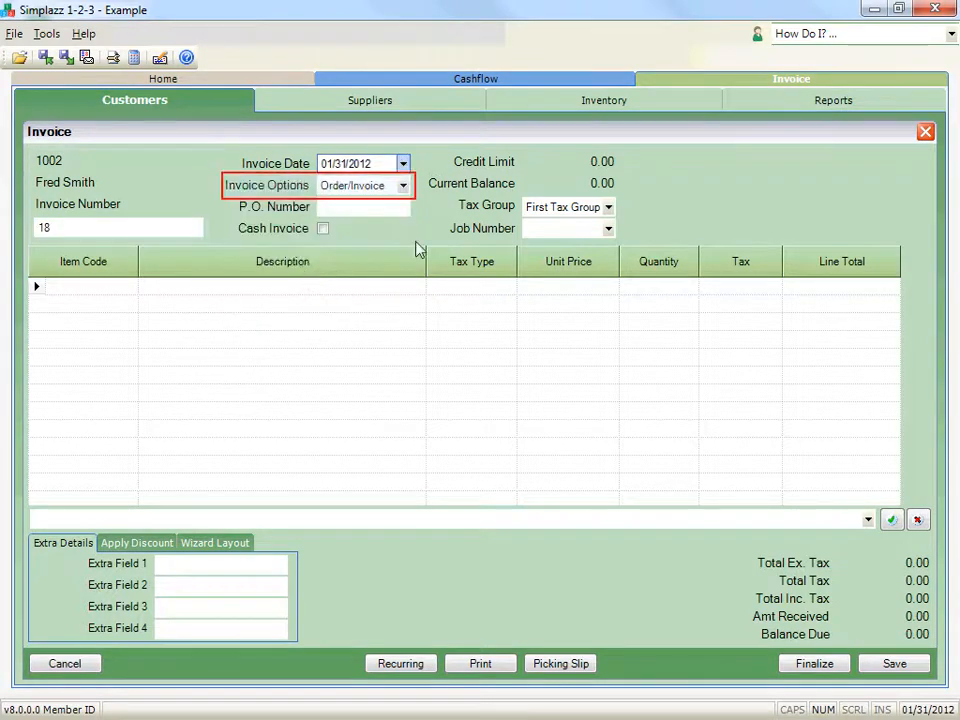
{"action": "left_click", "coordinate": [403, 186]}
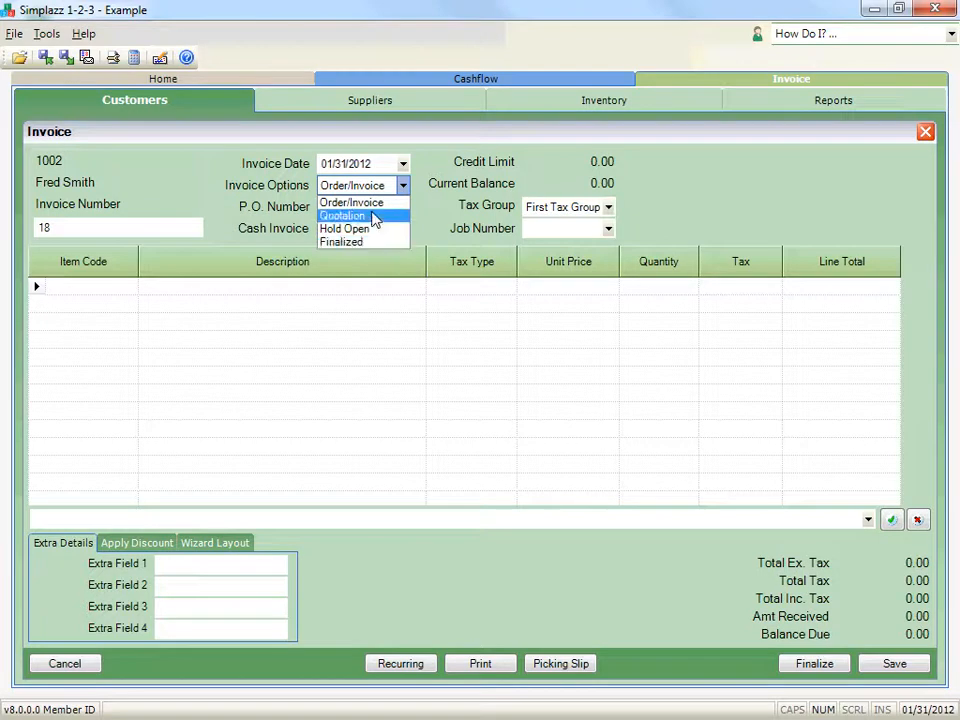
{"action": "left_click", "coordinate": [400, 205]}
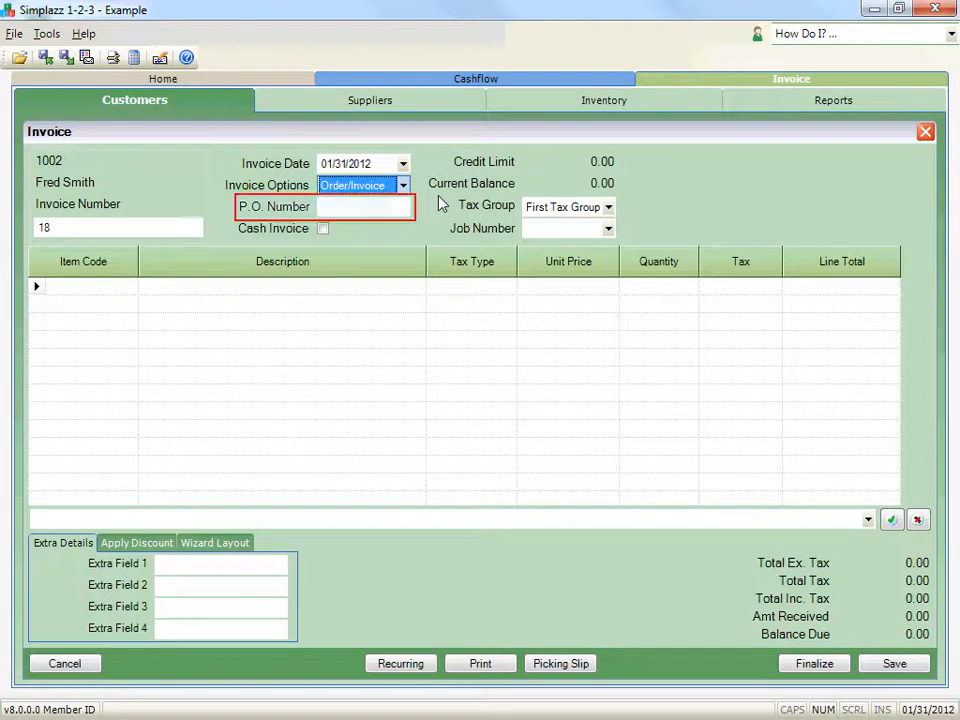
Step: Enter the invoice's P.O. number and mark it as a cash invoice
{"action": "left_click", "coordinate": [388, 207]}
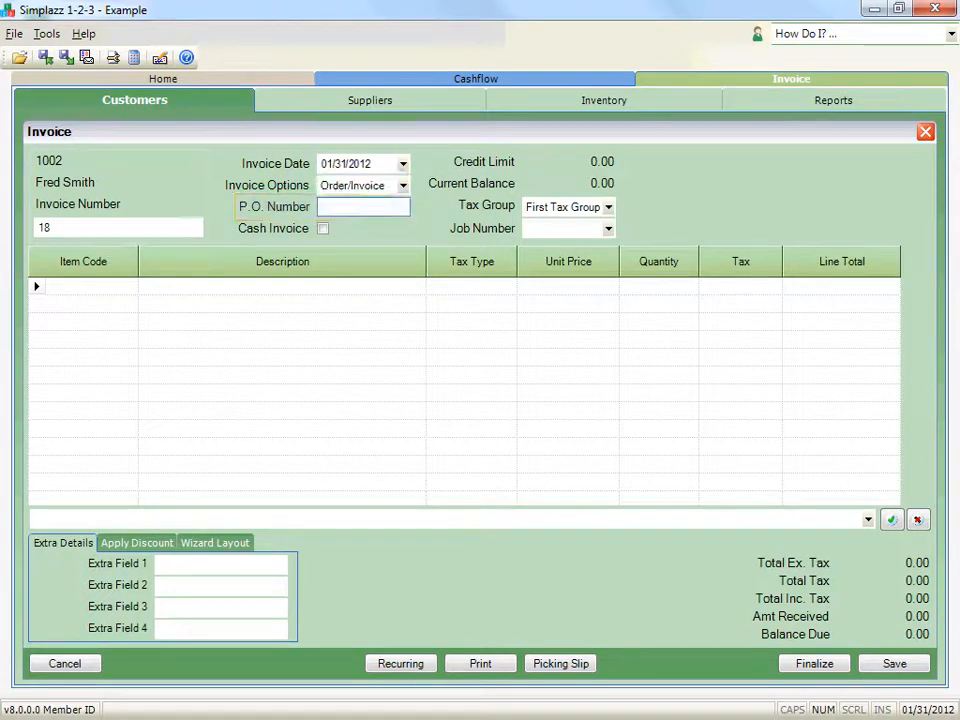
{"action": "type", "text": "123"}
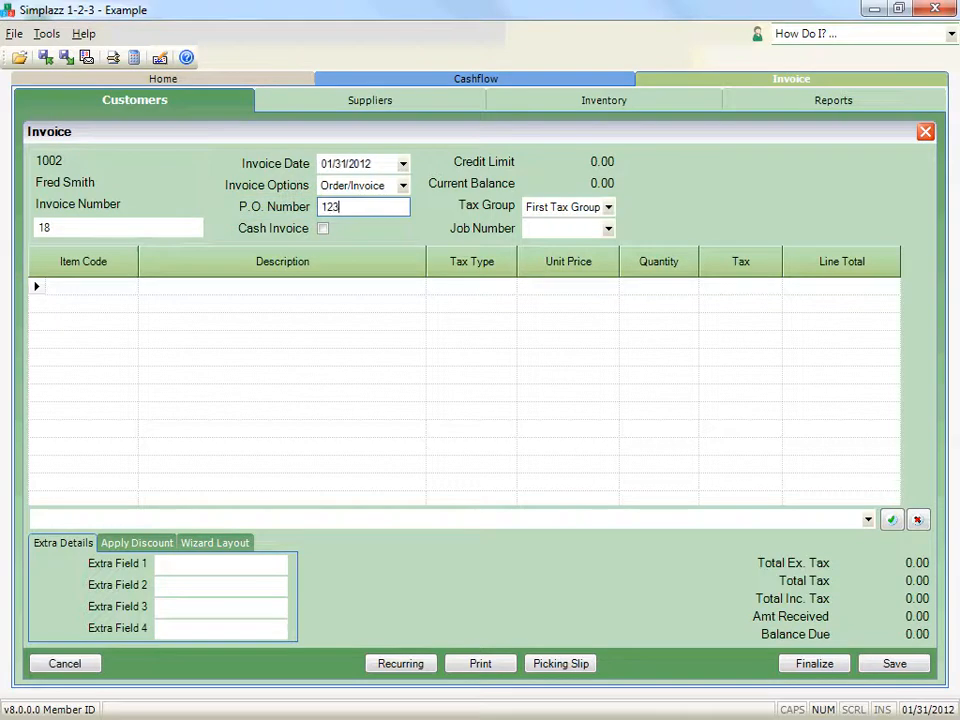
{"action": "left_click", "coordinate": [325, 230]}
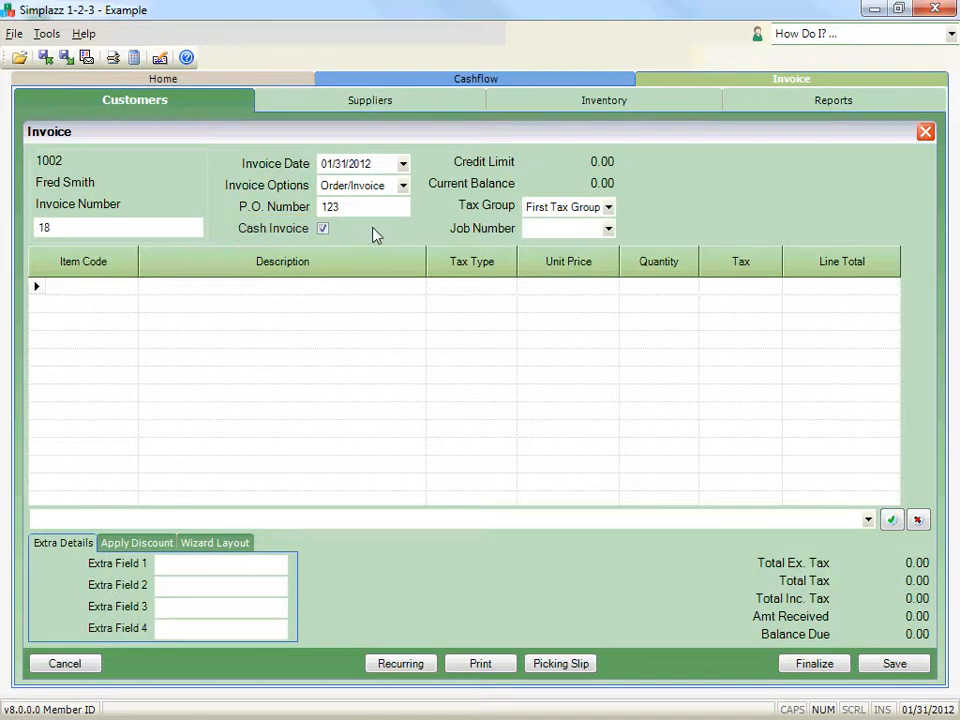
Step: Remove the cash invoice marking and choose First Tax Group as the invoice's tax group
{"action": "left_click", "coordinate": [325, 231]}
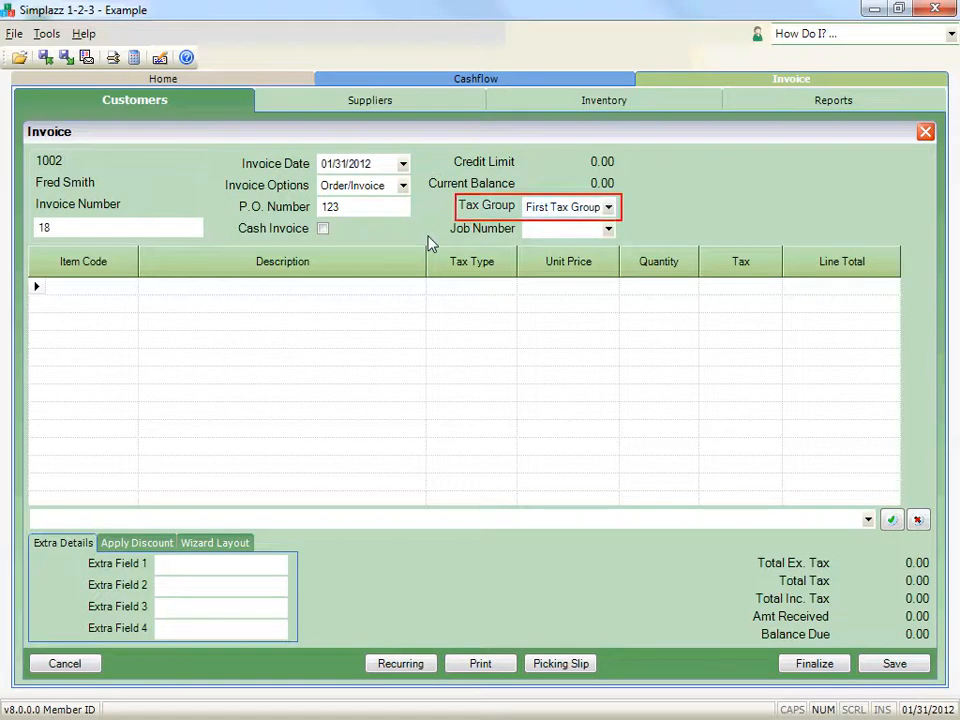
{"action": "left_click", "coordinate": [608, 207]}
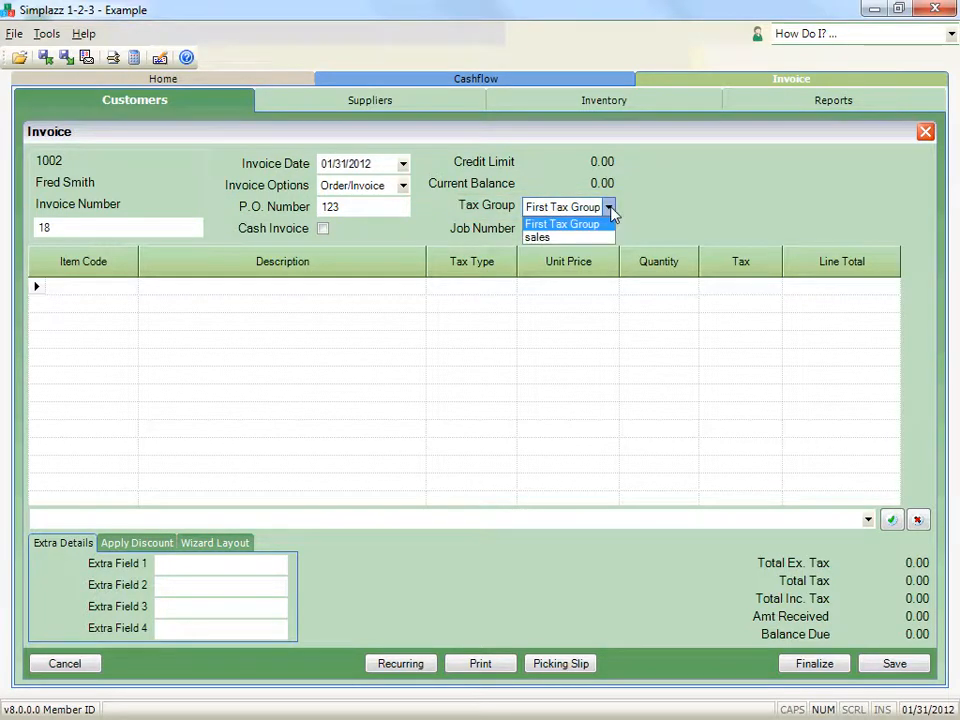
{"action": "left_click", "coordinate": [604, 224]}
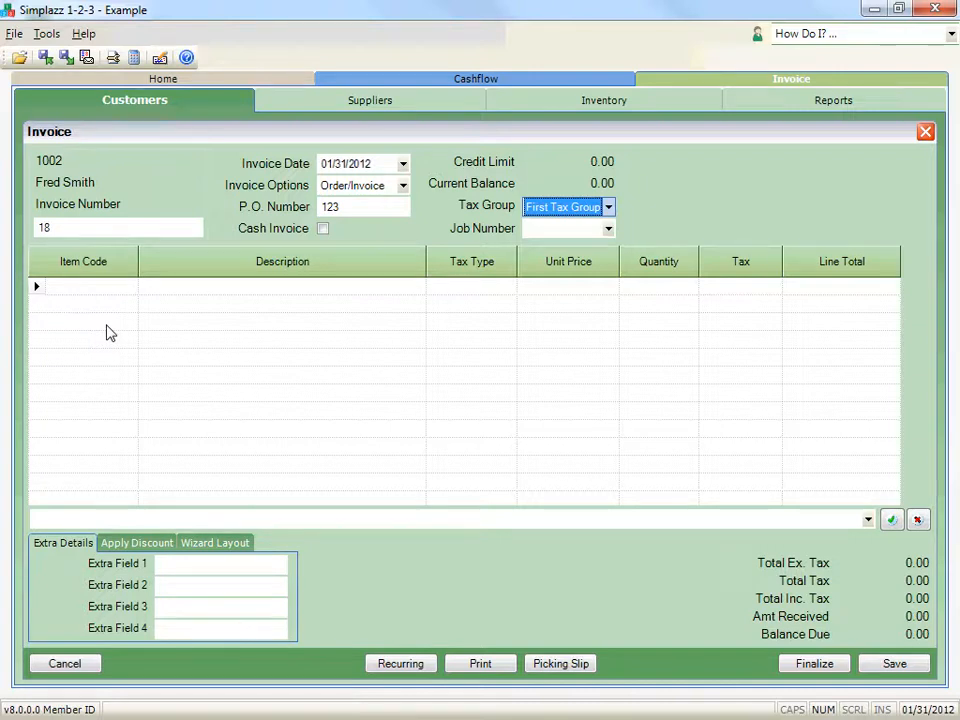
Step: Try Details as a free-text description on the first invoice line and clear the entry
{"action": "left_click", "coordinate": [155, 290]}
{"action": "left_click", "coordinate": [156, 286]}
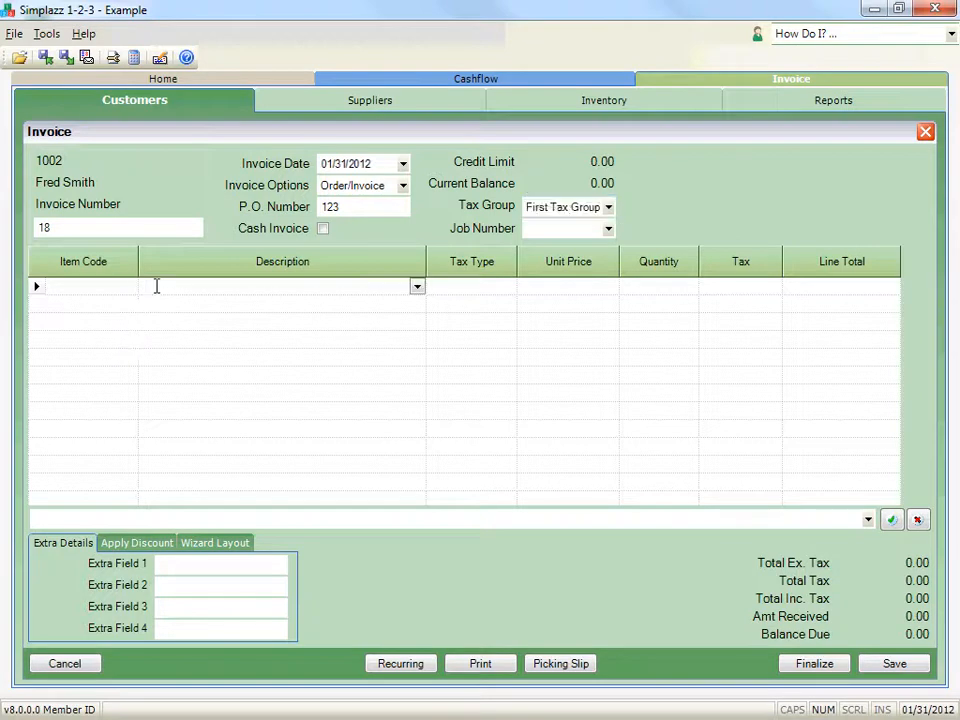
{"action": "type", "text": "Details"}
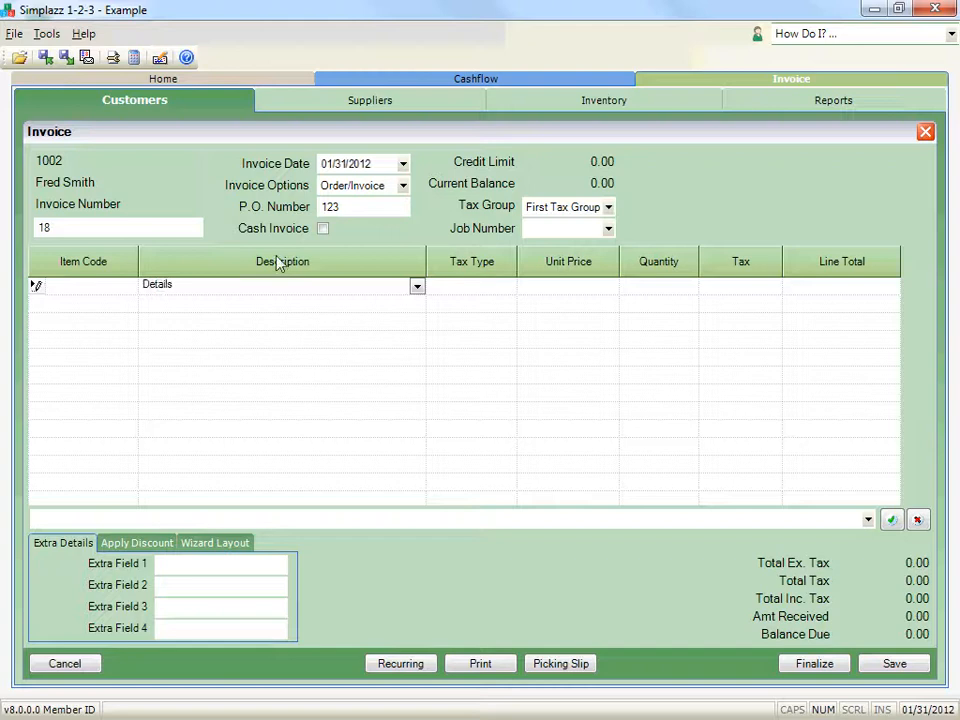
{"action": "key", "text": "BackSpace"}
{"action": "key", "text": "BackSpace"}
{"action": "key", "text": "BackSpace"}
{"action": "key", "text": "BackSpace"}
{"action": "key", "text": "BackSpace"}
{"action": "key", "text": "BackSpace"}
{"action": "key", "text": "BackSpace"}
Step: Browse the inventory items by description and by code, and add item D30 Devine Syncmaster to the first invoice line
{"action": "left_click", "coordinate": [417, 288]}
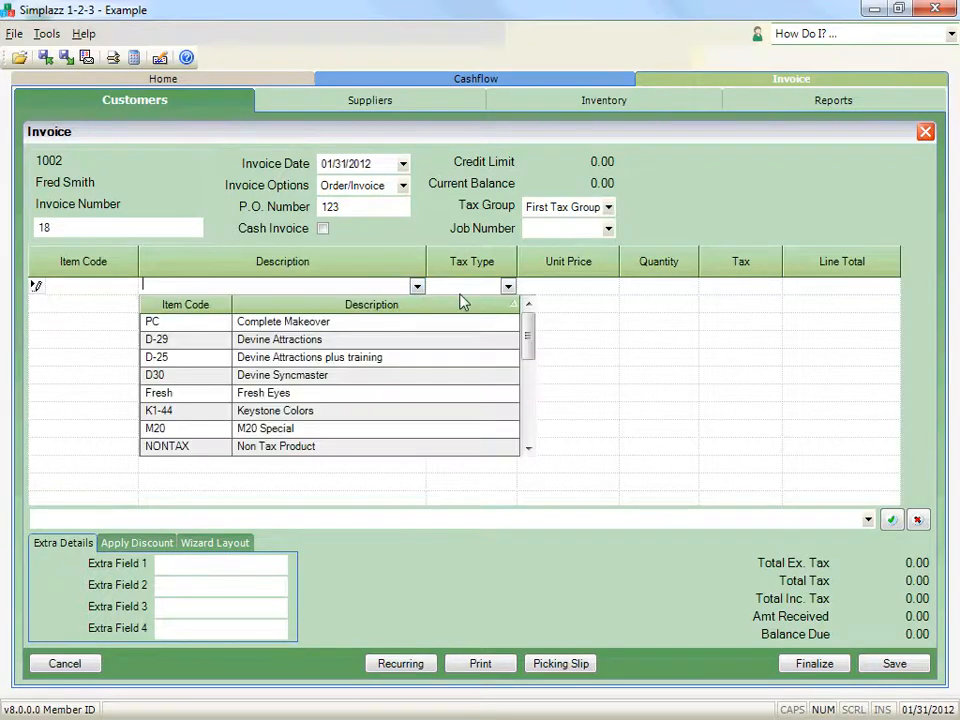
{"action": "left_click_drag", "start_coordinate": [534, 343], "coordinate": [518, 310]}
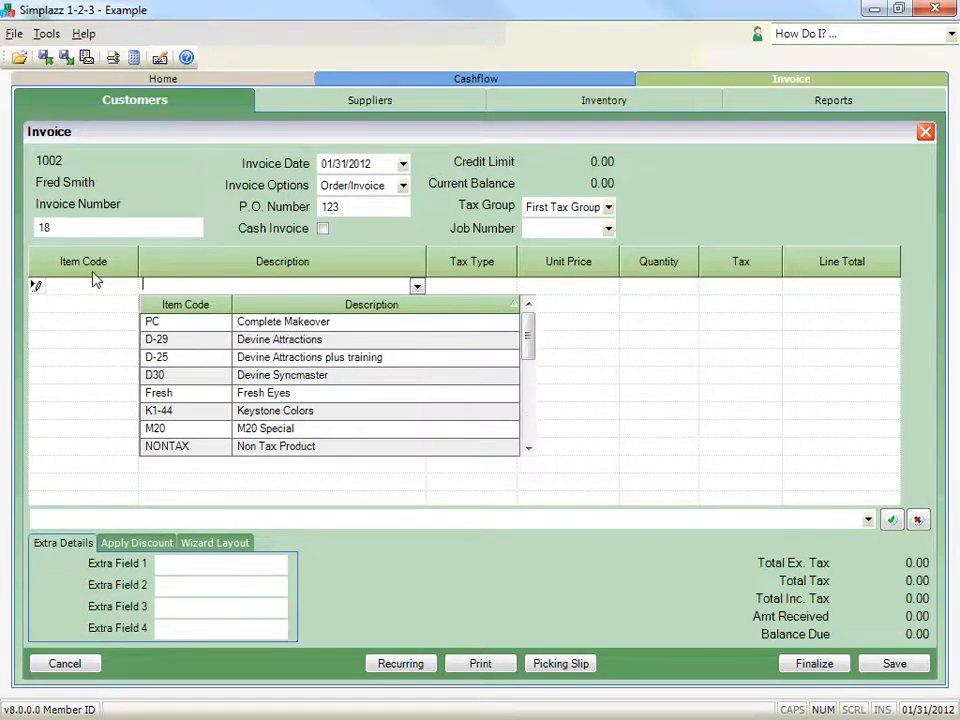
{"action": "left_click", "coordinate": [130, 286]}
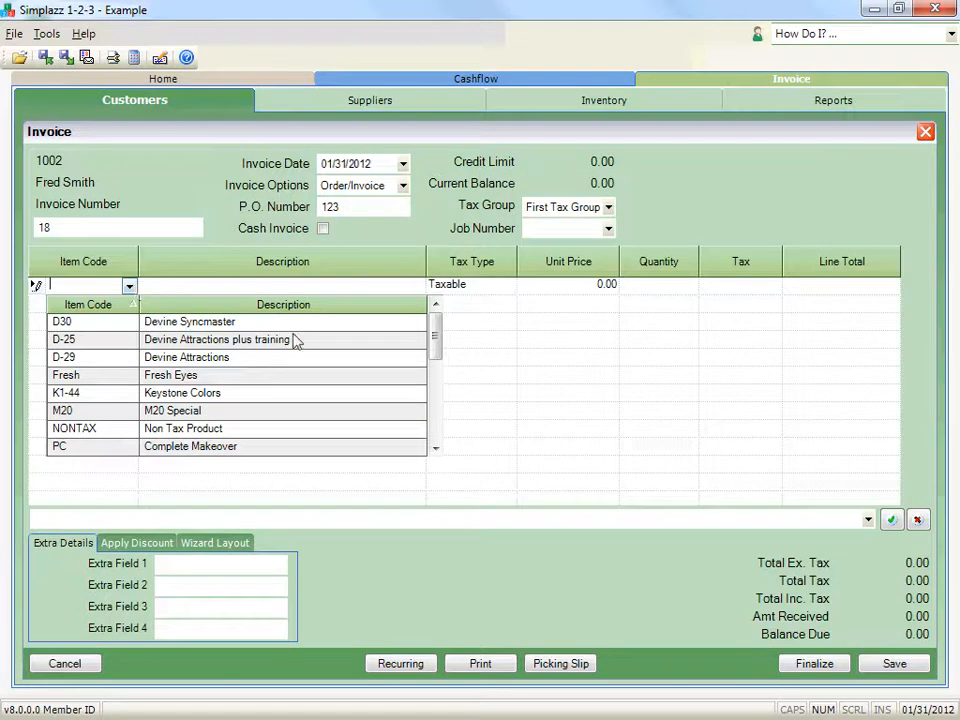
{"action": "left_click", "coordinate": [218, 325]}
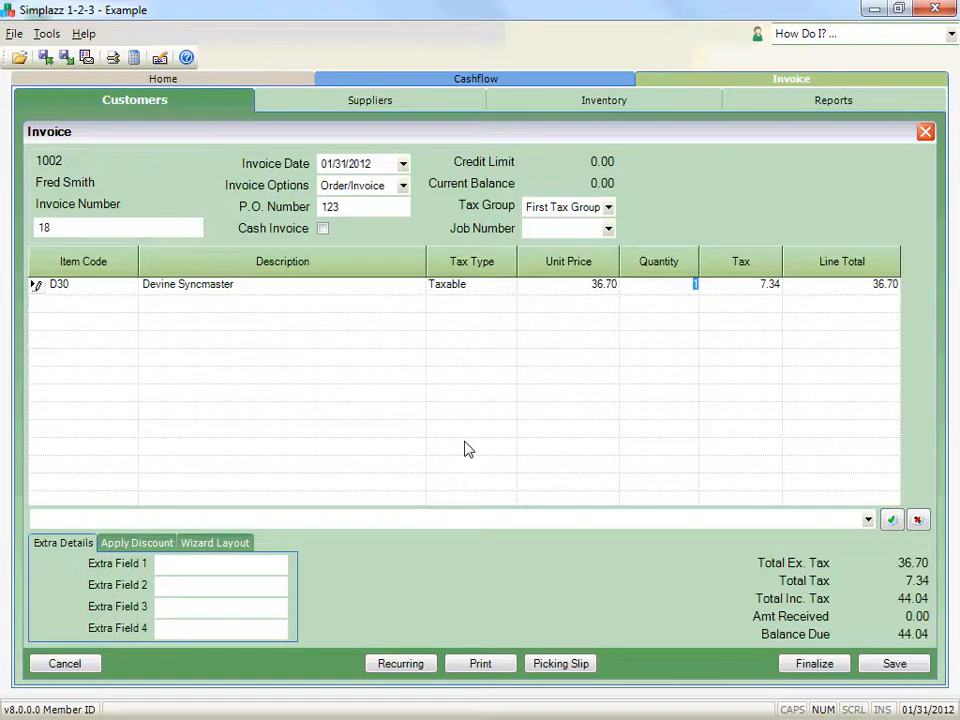
Step: Enter Message as the invoice message and finalize the invoice
{"action": "left_click", "coordinate": [456, 518]}
{"action": "type", "text": "MEssage"}
{"action": "key", "text": "Left"}
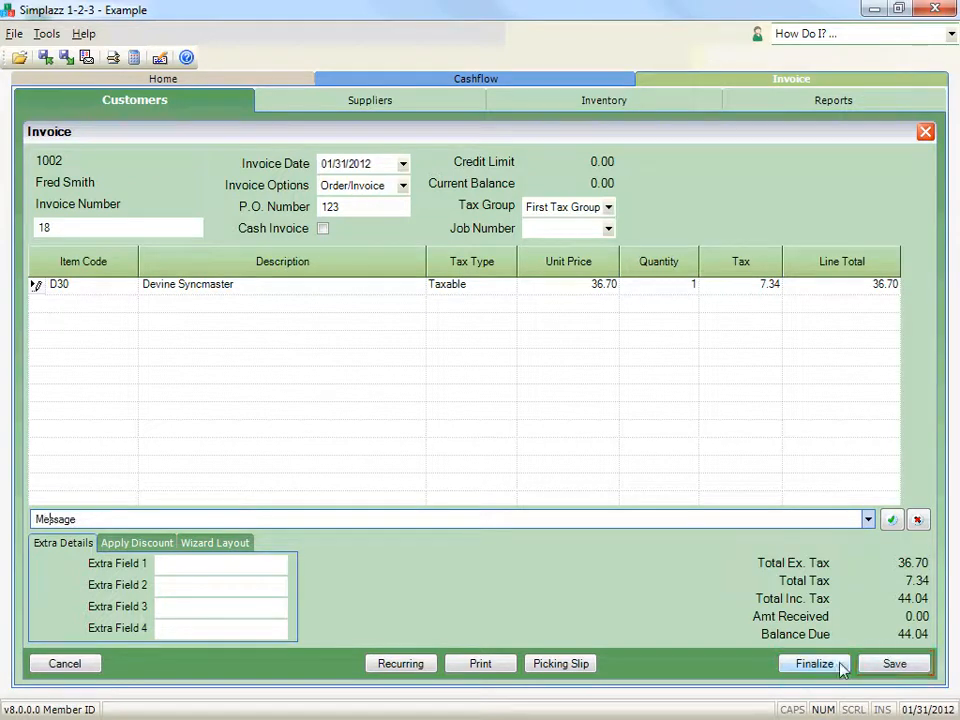
{"action": "left_click", "coordinate": [814, 664]}
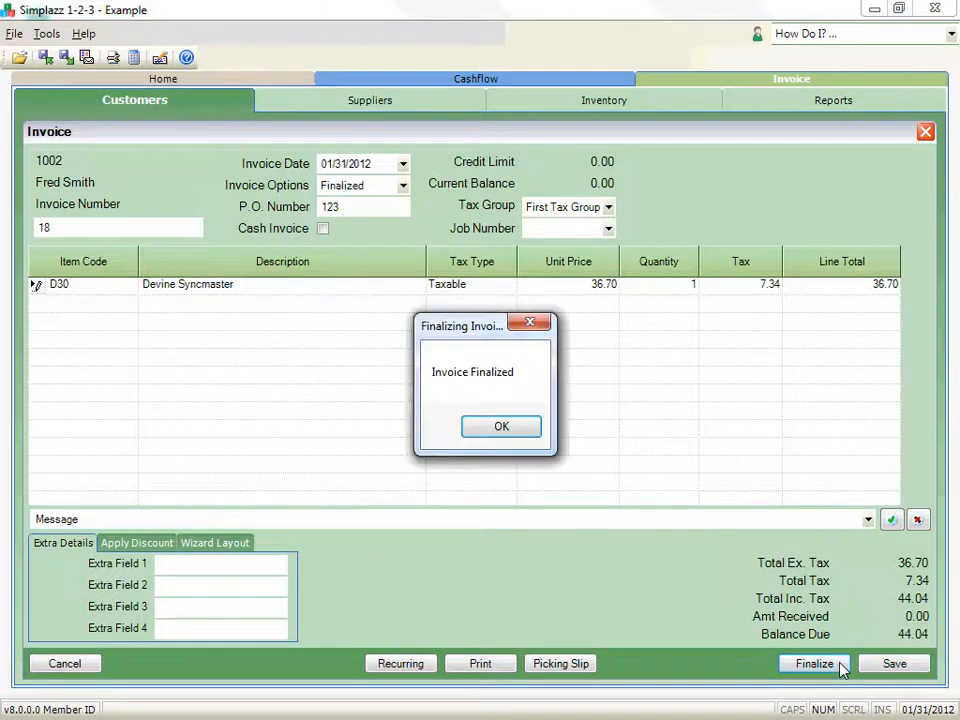
{"action": "left_click", "coordinate": [530, 430]}
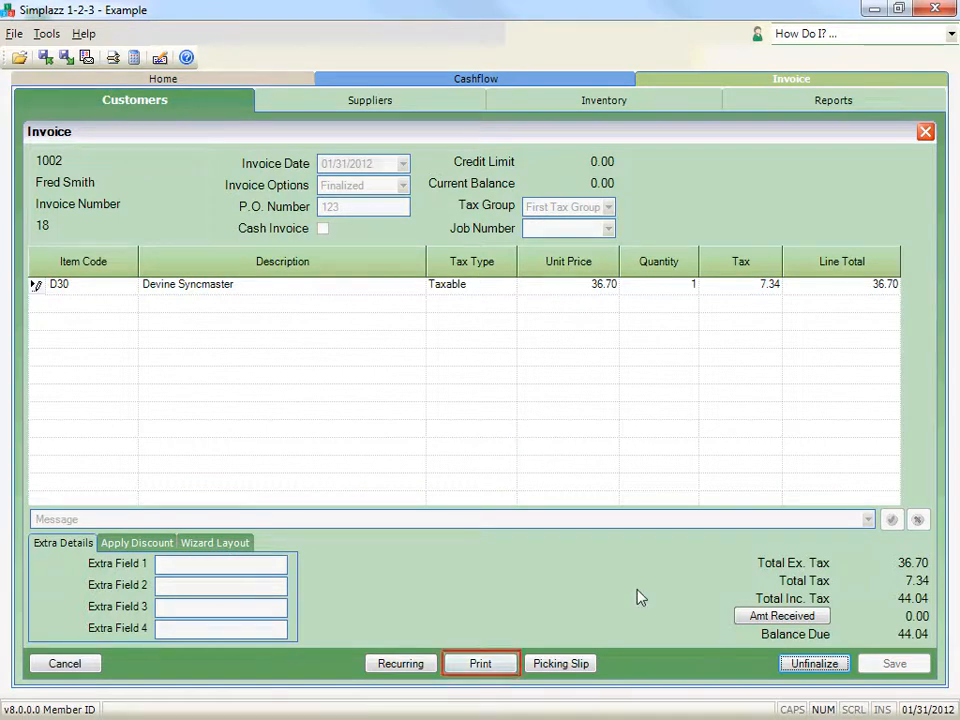
Step: Examine the print preview of the finalized invoice and return to the invoice
{"action": "left_click", "coordinate": [502, 673]}
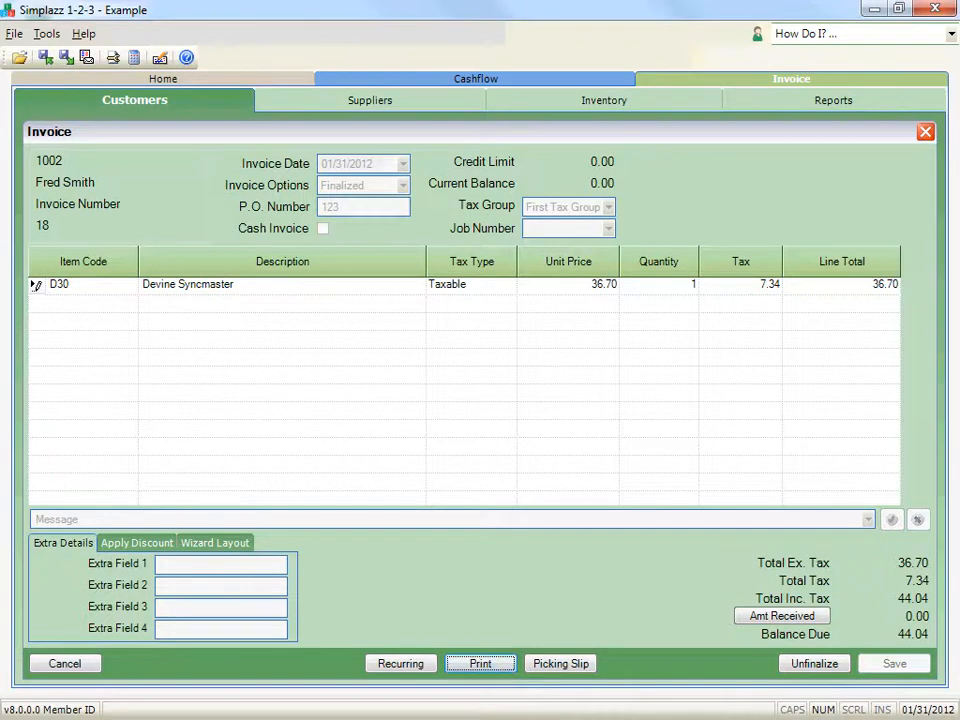
{"action": "left_click", "coordinate": [502, 673]}
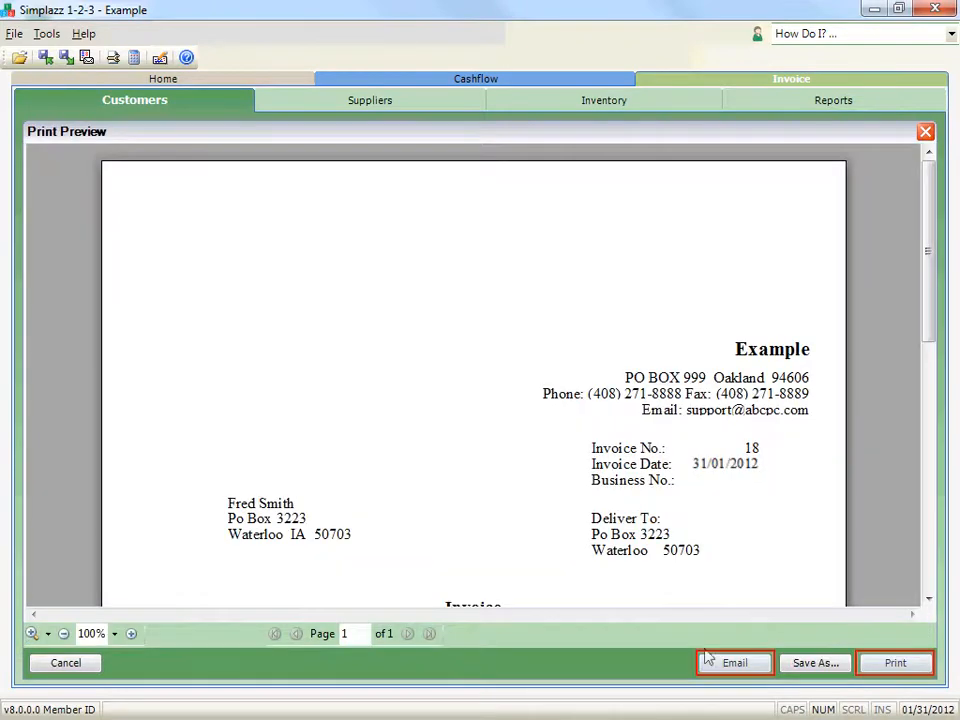
{"action": "left_click", "coordinate": [65, 664]}
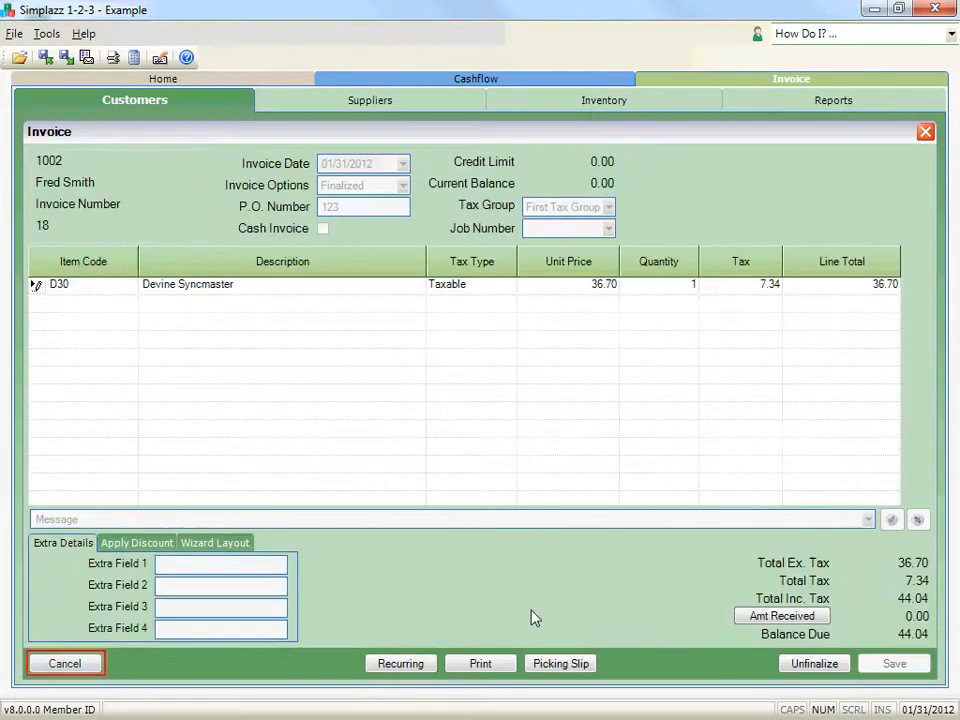
Step: Close the invoice and review the same customer's transactions in the customer inquiry
{"action": "left_click", "coordinate": [88, 667]}
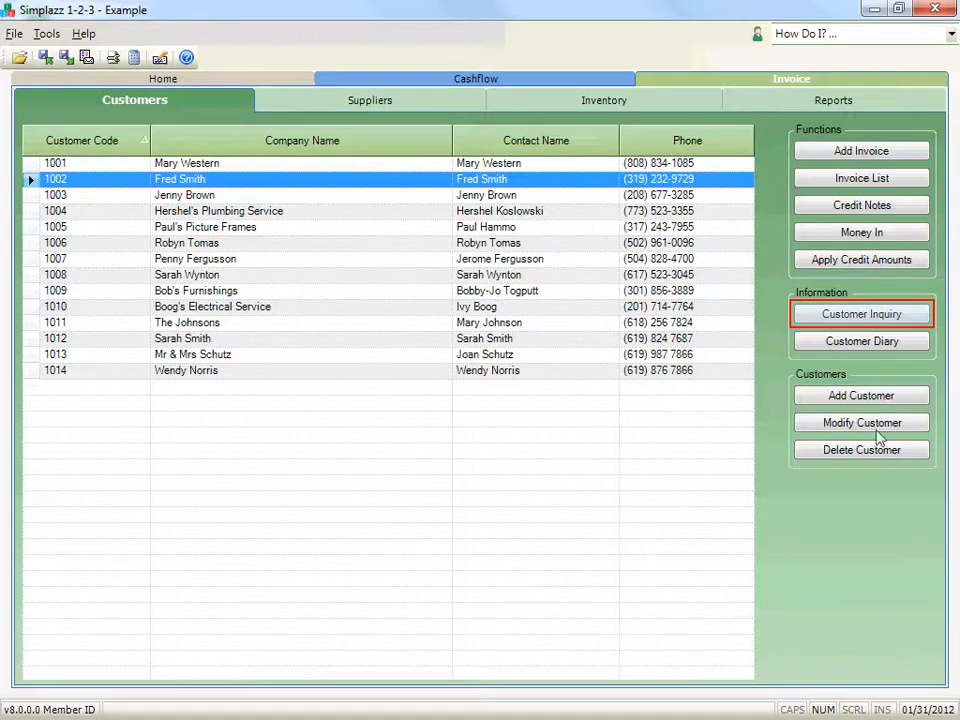
{"action": "left_click", "coordinate": [862, 316]}
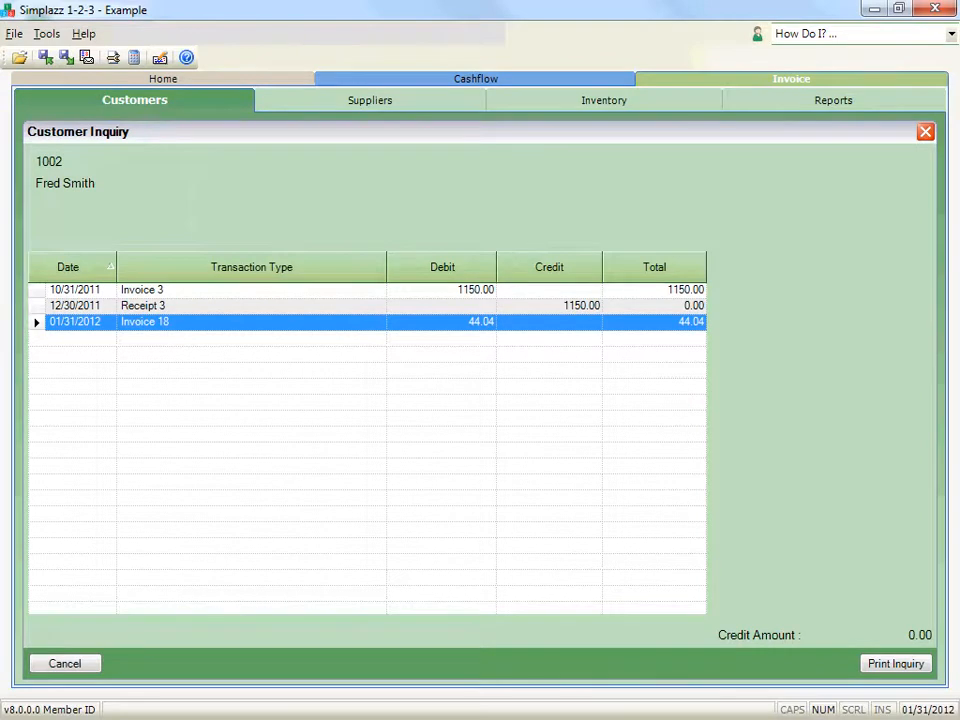
{"action": "left_click", "coordinate": [66, 664]}
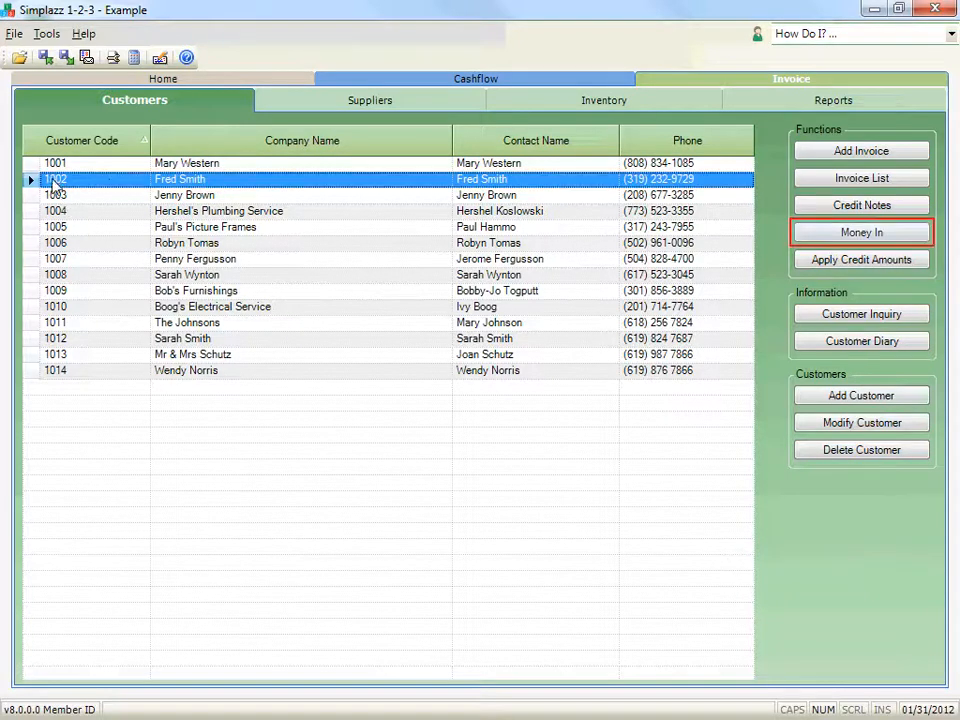
Step: Start a Money In receipt for the same customer, dated 01/31/2012, with reference number 1
{"action": "left_click", "coordinate": [922, 233]}
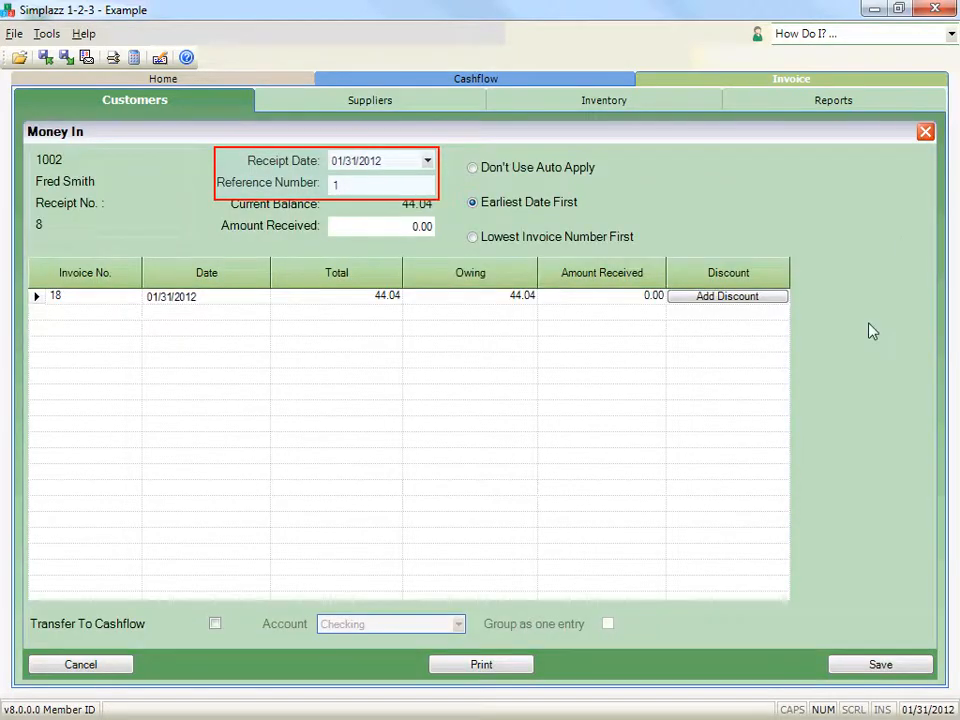
{"action": "left_click", "coordinate": [428, 161]}
{"action": "left_click", "coordinate": [336, 264]}
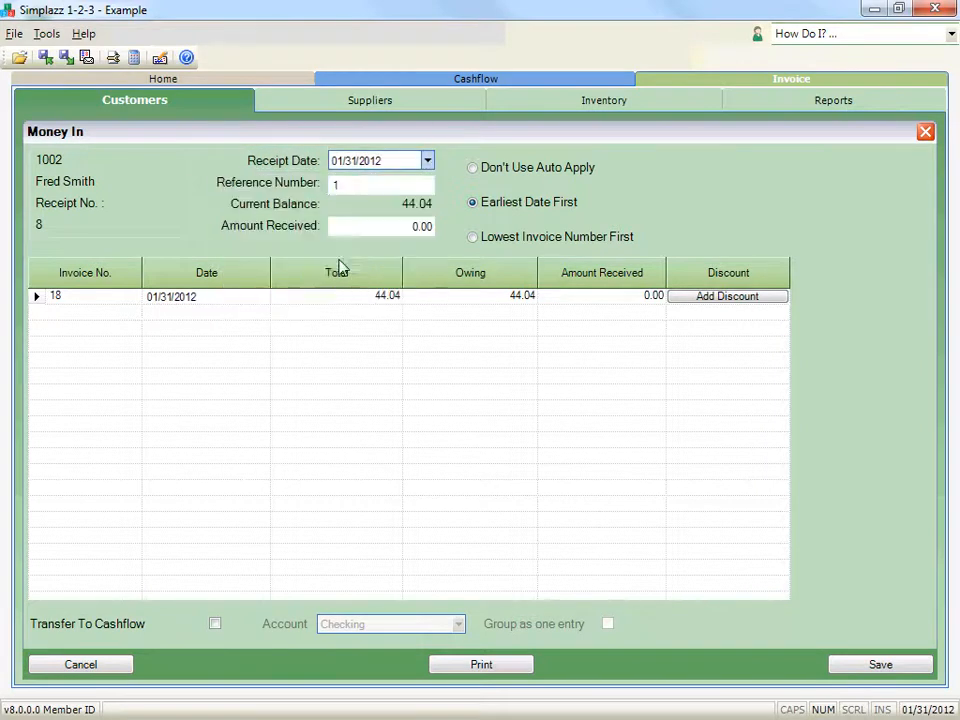
{"action": "left_click", "coordinate": [366, 185]}
{"action": "type", "text": "1"}
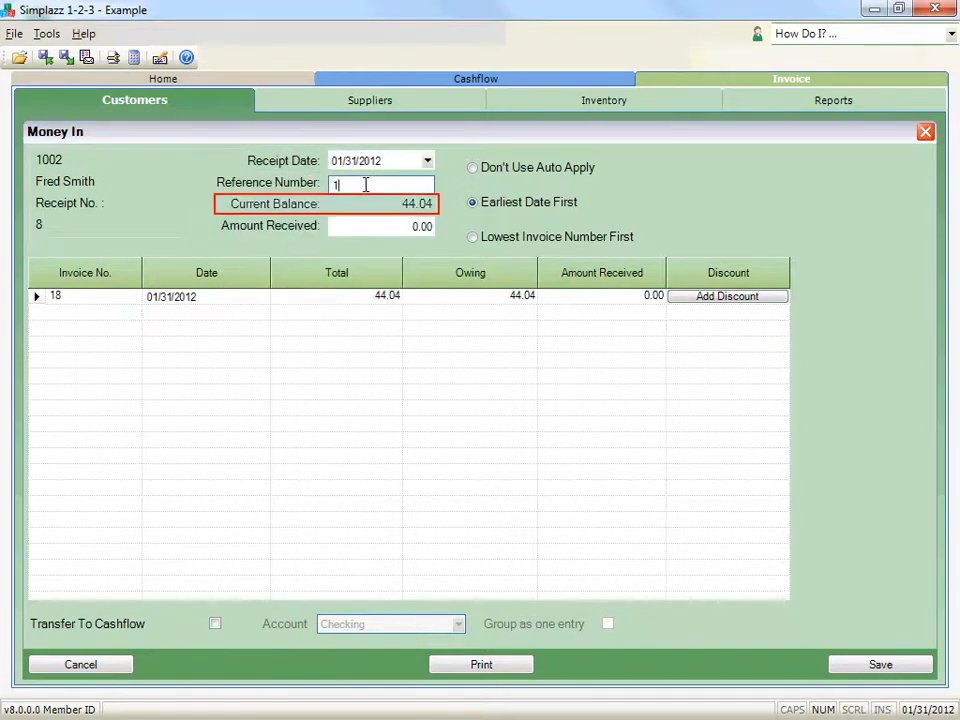
{"action": "type", "text": "23"}
{"action": "key", "text": "BackSpace"}
{"action": "key", "text": "BackSpace"}
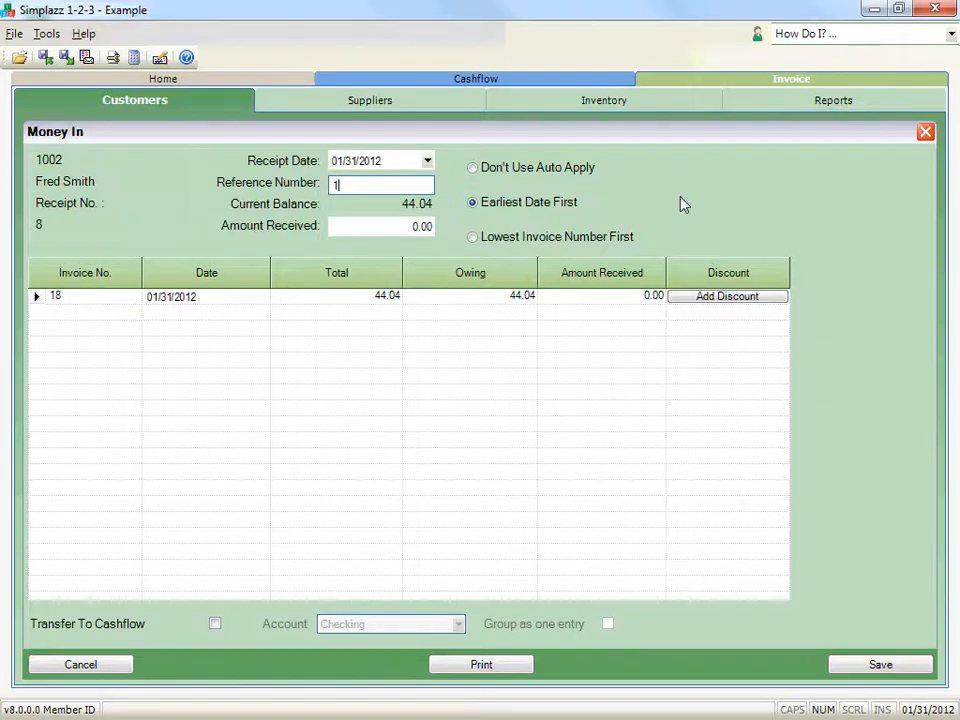
Step: Try the Lowest Invoice Number First and Don't Use Auto Apply options, and return to Earliest Date First
{"action": "left_click", "coordinate": [566, 237]}
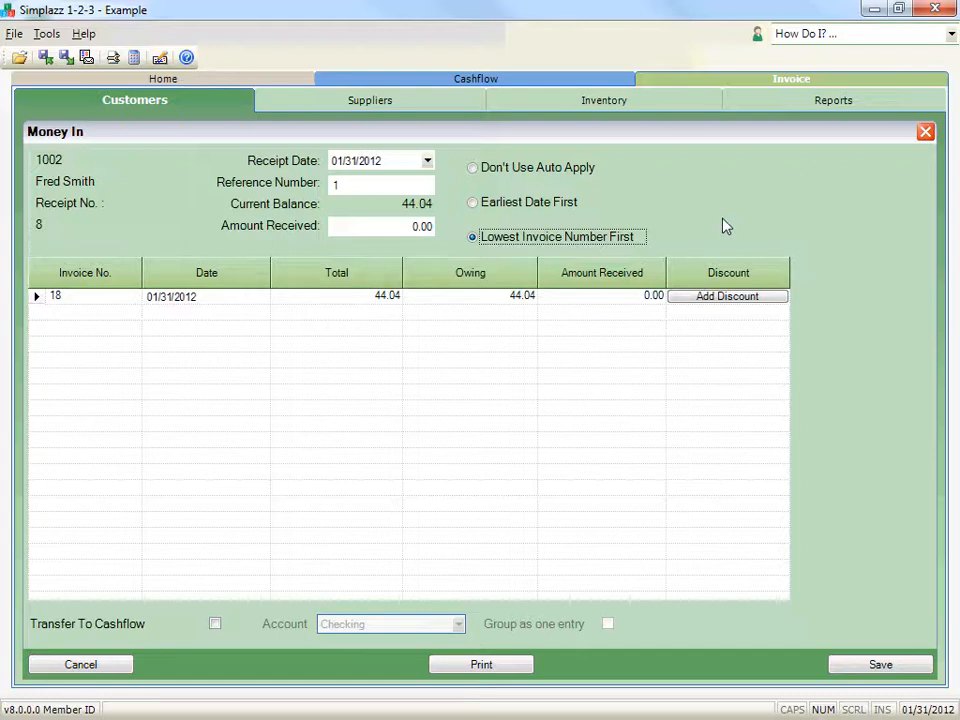
{"action": "left_click", "coordinate": [572, 172]}
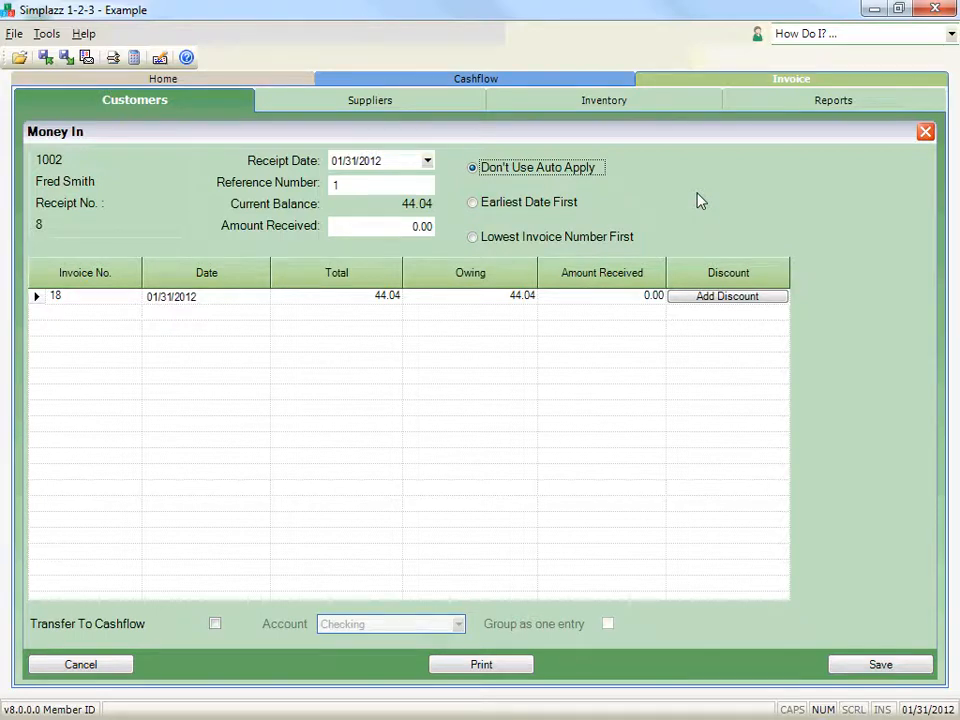
{"action": "left_click", "coordinate": [570, 204]}
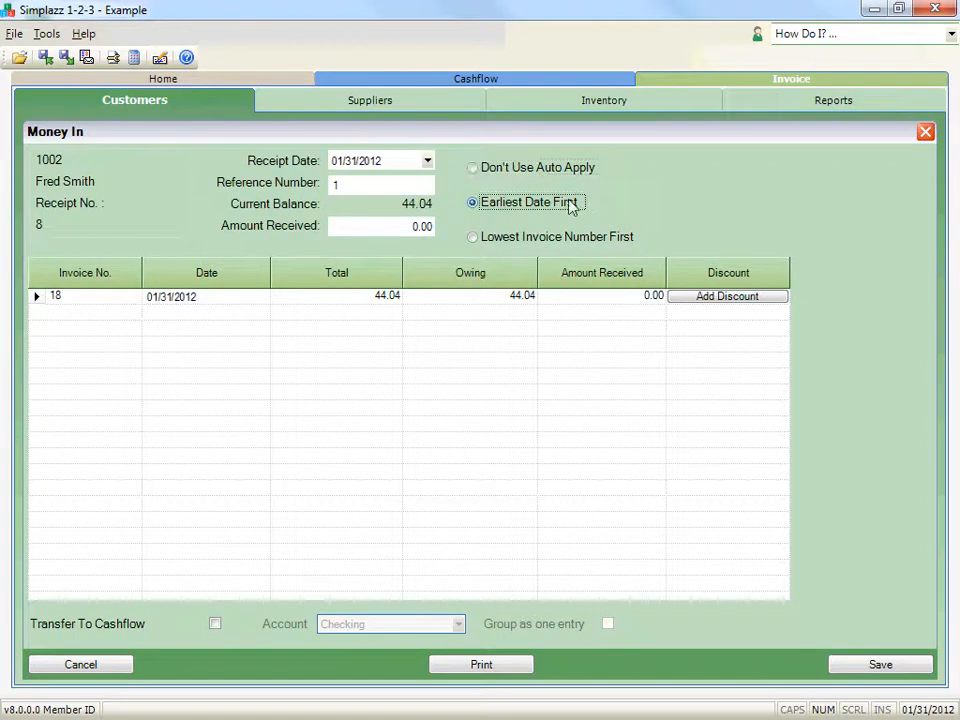
Step: Try 44.04 as the receipt's overall amount received and reset it to 0
{"action": "left_click", "coordinate": [411, 228]}
{"action": "type", "text": "44"}
{"action": "key", "text": "Delete"}
{"action": "key", "text": "Right"}
{"action": "key", "text": "Right"}
{"action": "key", "text": "Delete"}
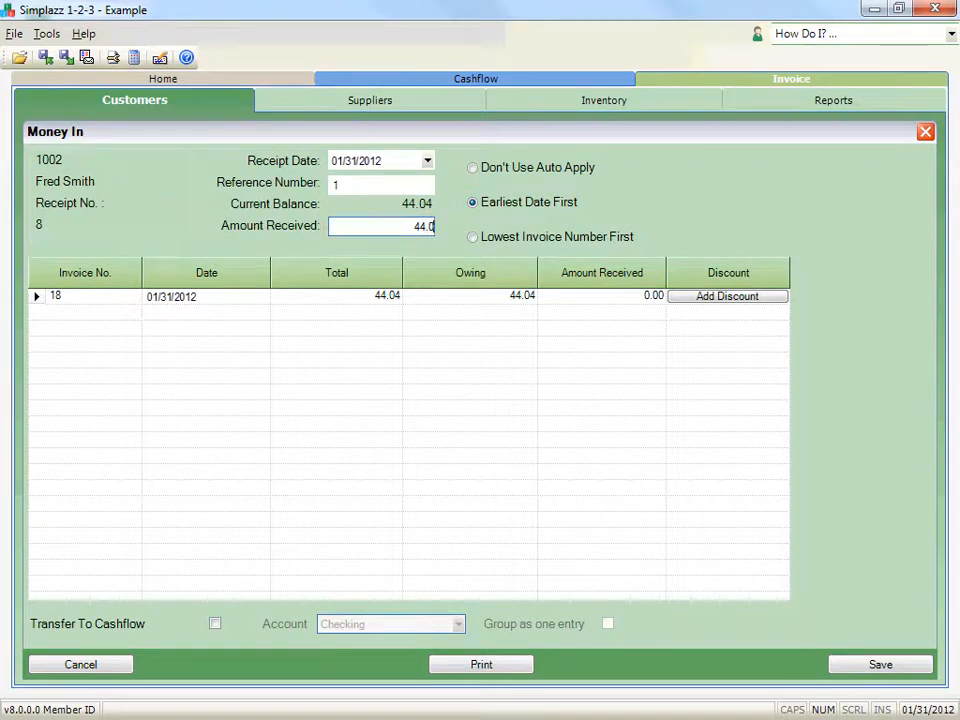
{"action": "type", "text": "4"}
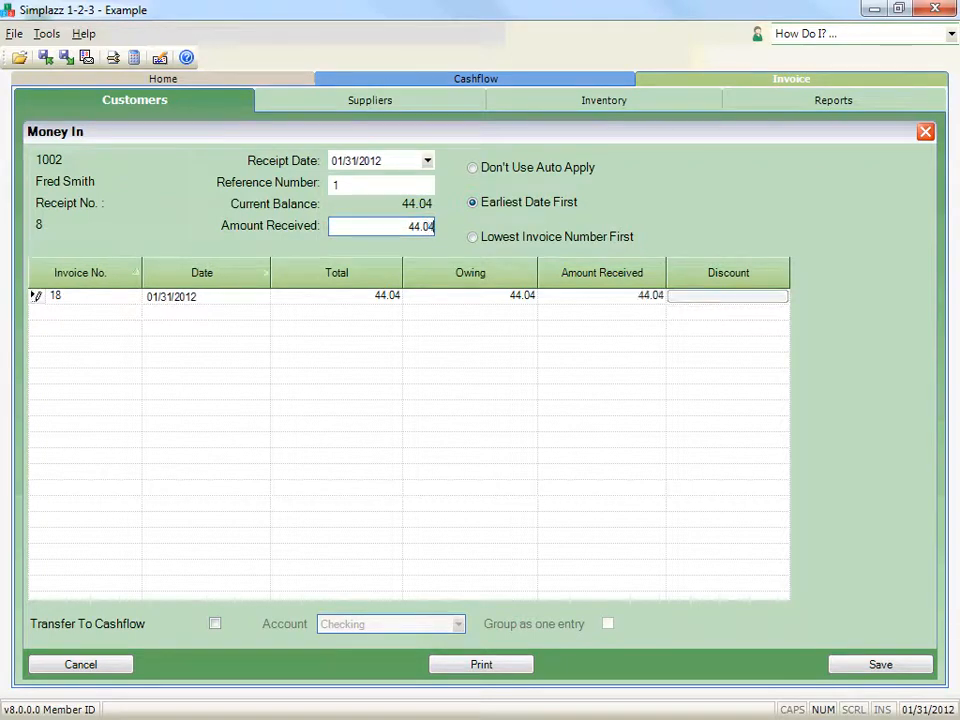
{"action": "key", "text": "BackSpace"}
{"action": "key", "text": "BackSpace"}
{"action": "key", "text": "BackSpace"}
{"action": "key", "text": "BackSpace"}
{"action": "key", "text": "BackSpace"}
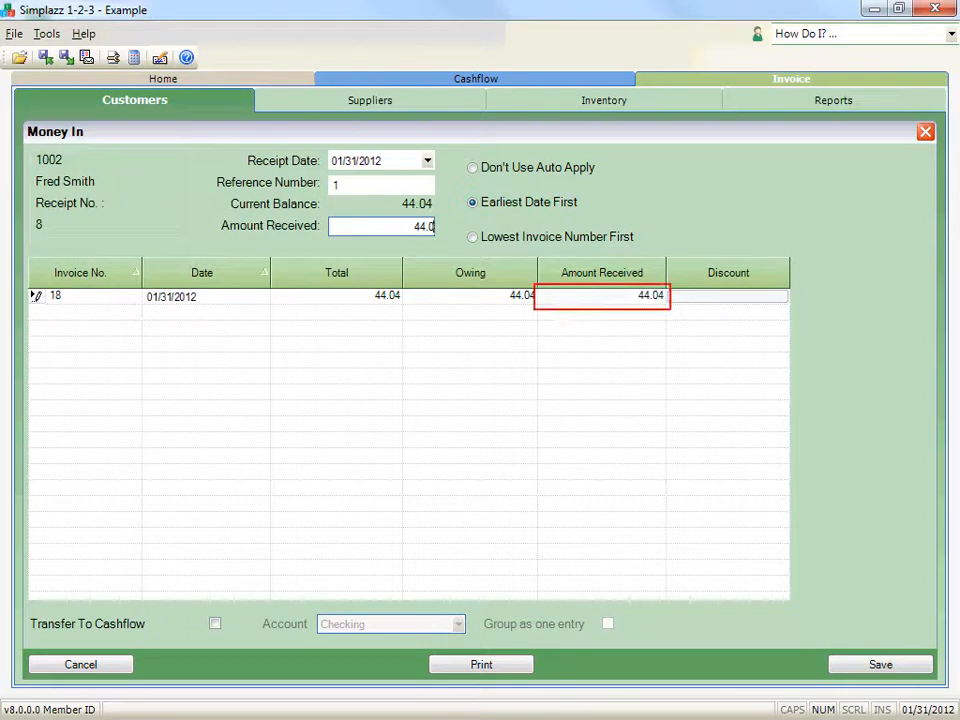
{"action": "type", "text": "0"}
Step: Enter 44.04 as the amount received on the listed invoice's line
{"action": "left_click", "coordinate": [647, 298]}
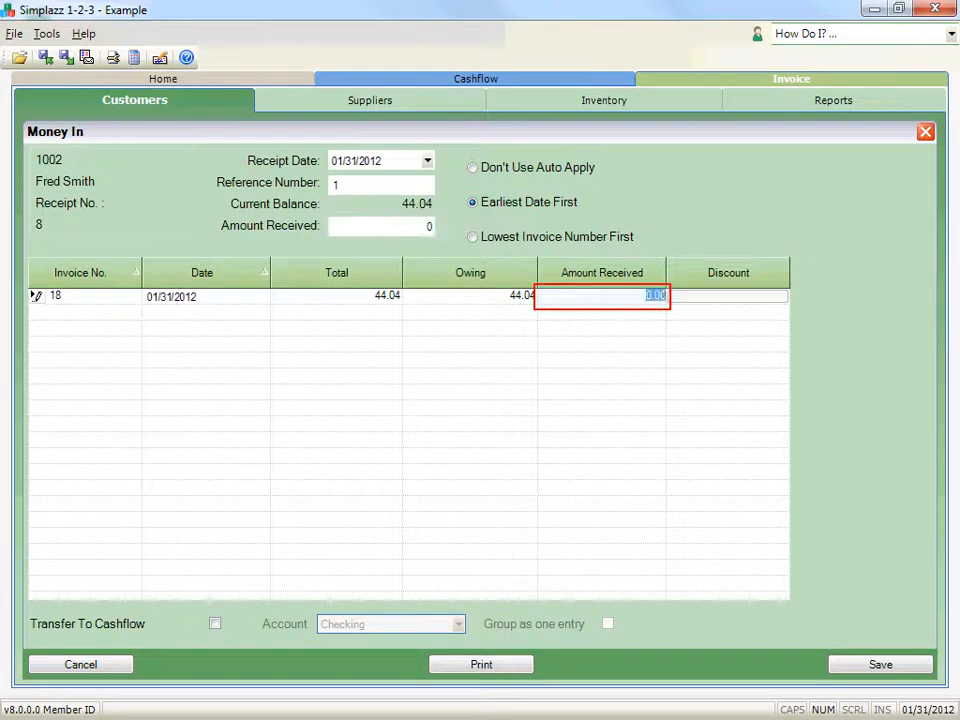
{"action": "type", "text": "44.04"}
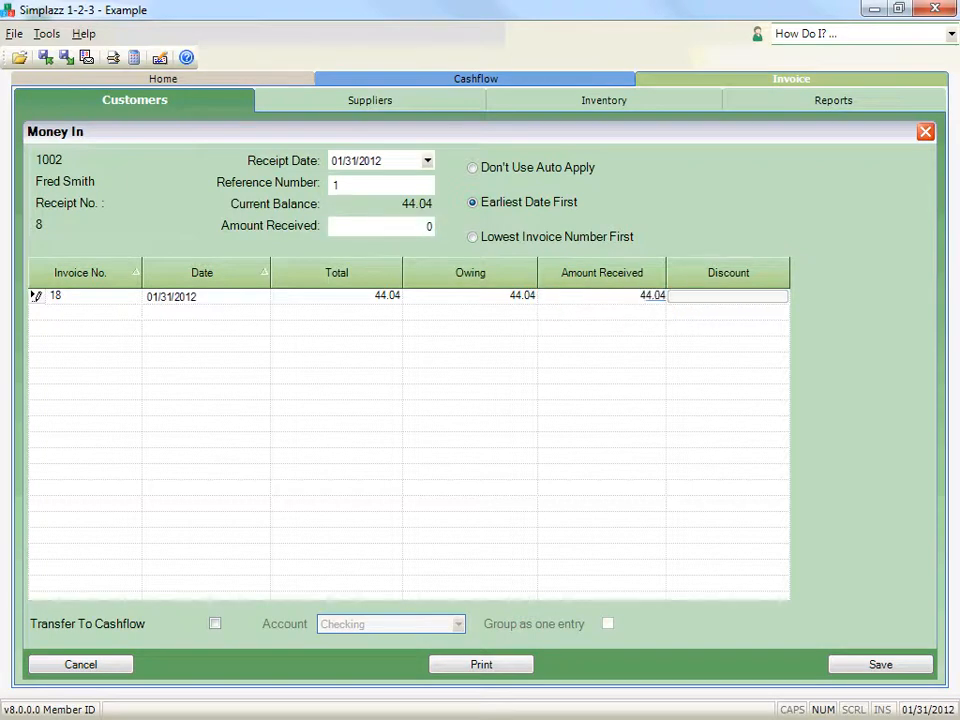
{"action": "key", "text": "Tab"}
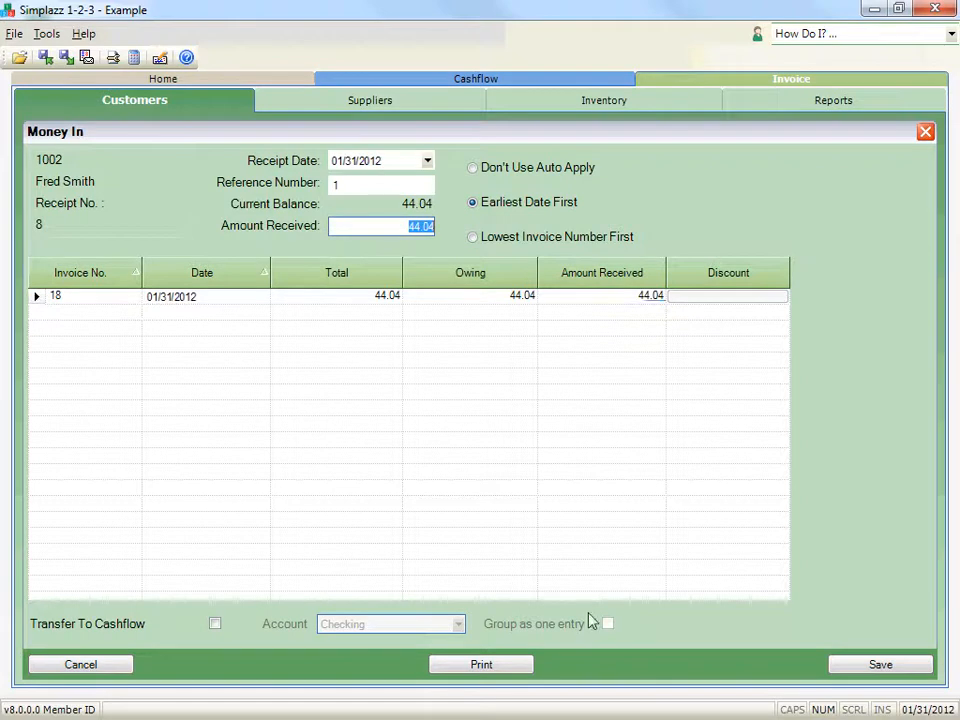
Step: Enable the receipt's transfer to cashflow into the Checking account, grouped as one entry
{"action": "left_click", "coordinate": [215, 624]}
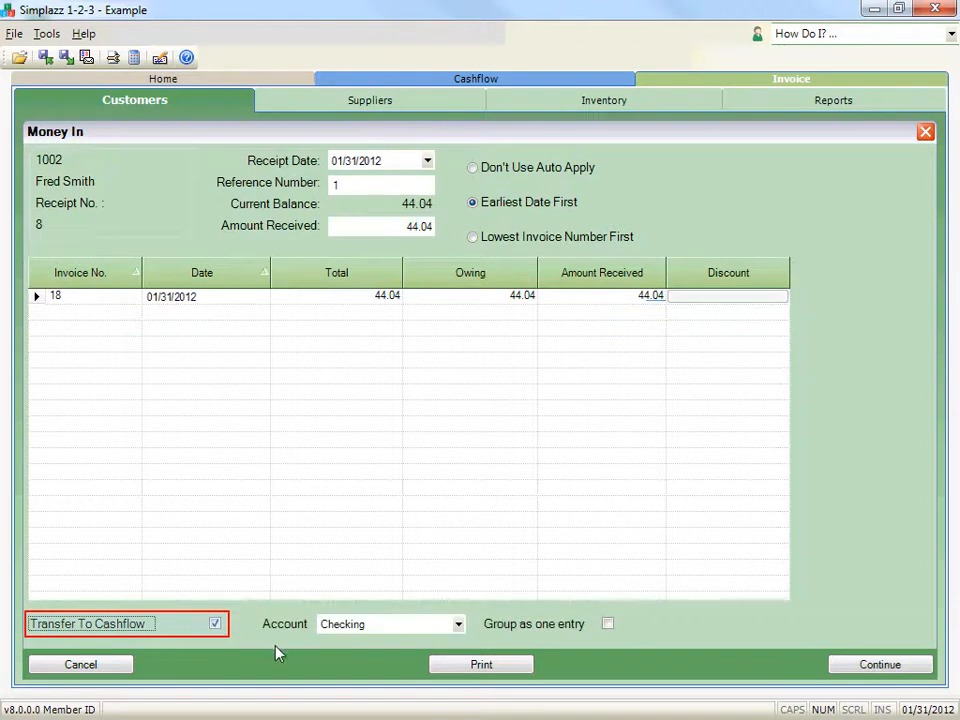
{"action": "left_click", "coordinate": [459, 624]}
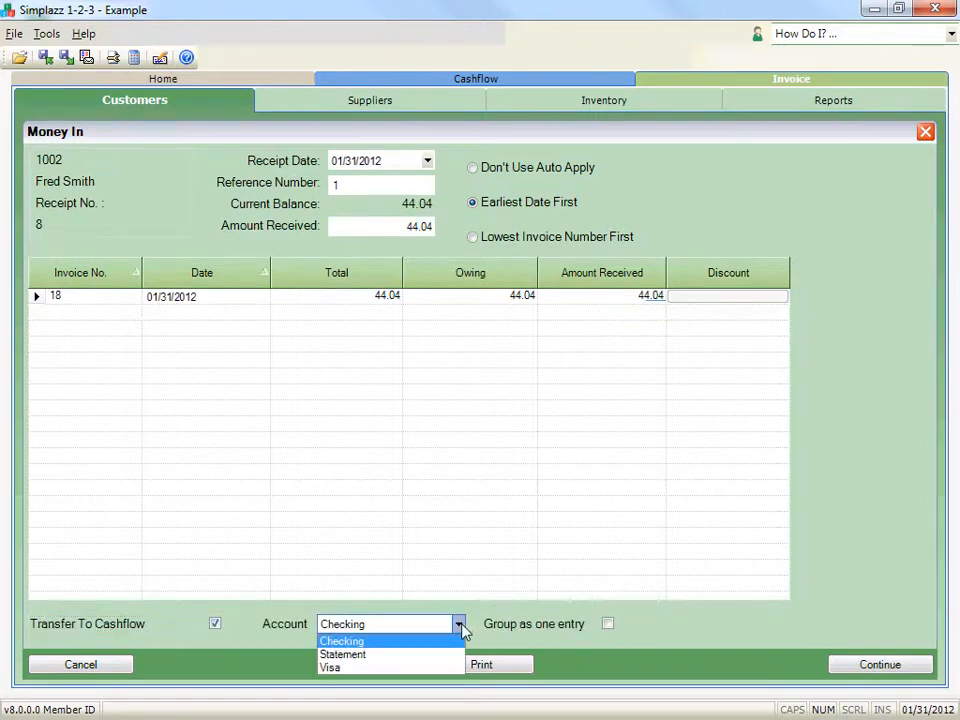
{"action": "left_click", "coordinate": [450, 641]}
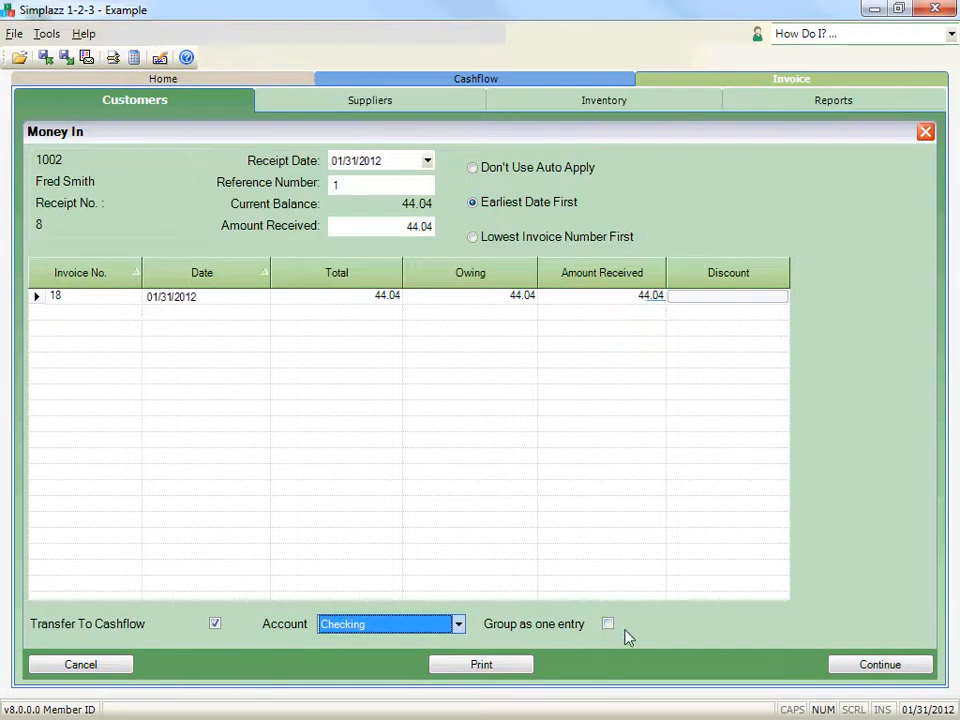
{"action": "left_click", "coordinate": [608, 624]}
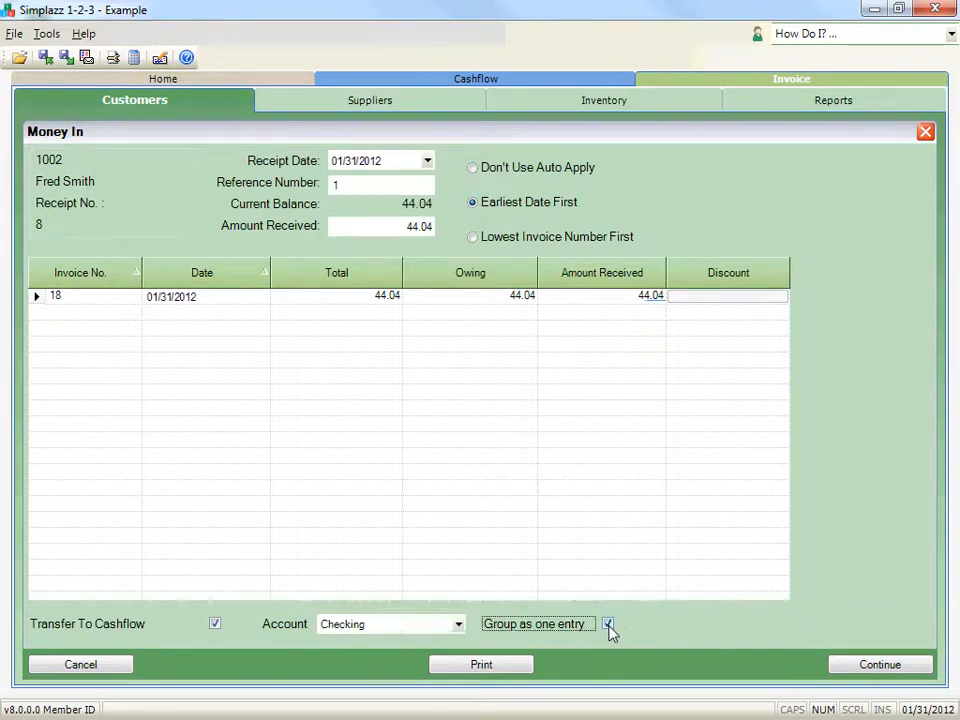
Step: Turn off grouping as one entry, record the 44.04 receipt with its Checking cashflow entry, and leave the Money In form
{"action": "left_click", "coordinate": [608, 624]}
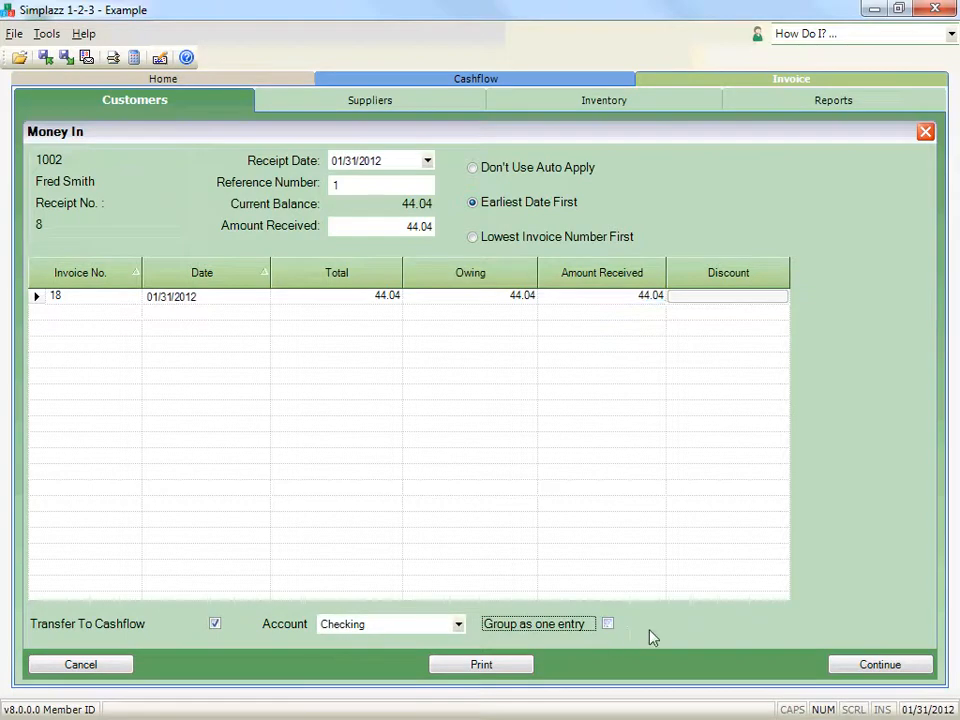
{"action": "left_click", "coordinate": [919, 667]}
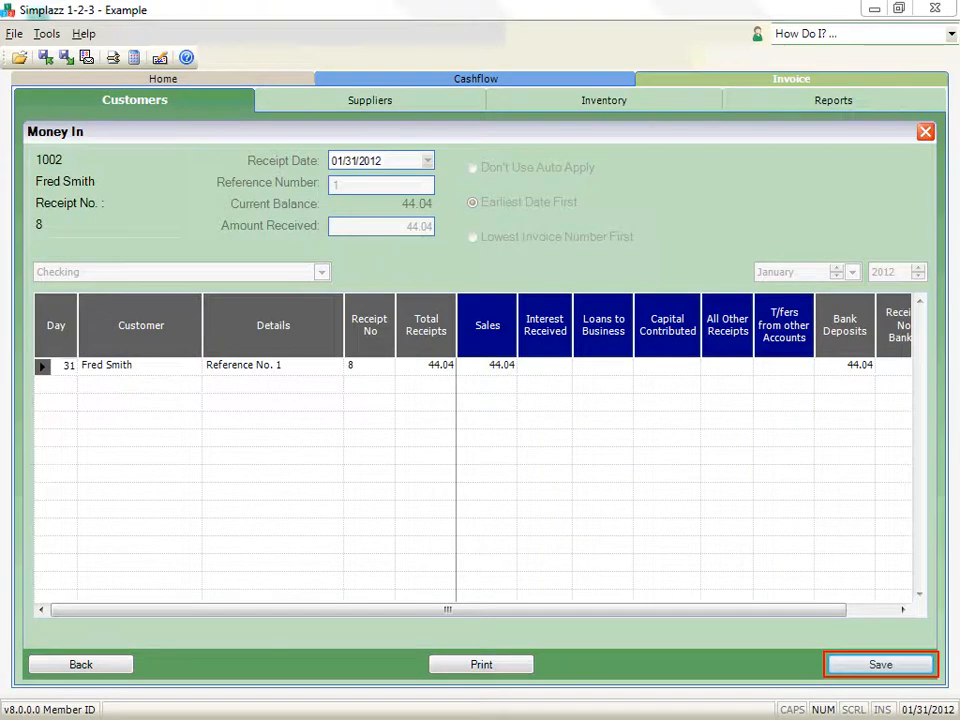
{"action": "left_click", "coordinate": [918, 668]}
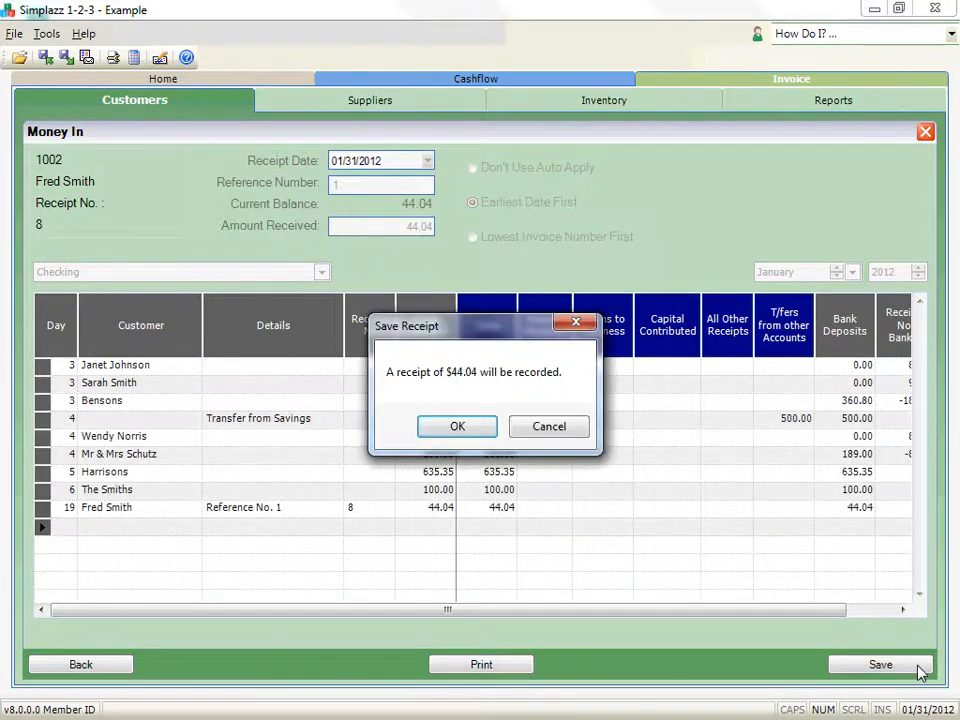
{"action": "left_click", "coordinate": [490, 433]}
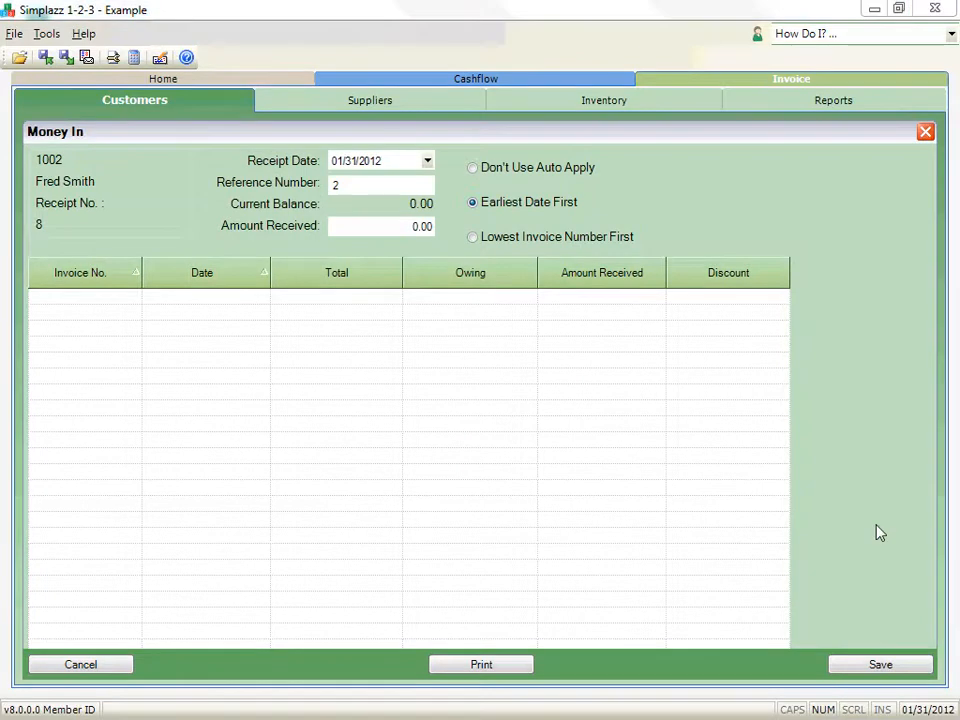
{"action": "left_click", "coordinate": [93, 665]}
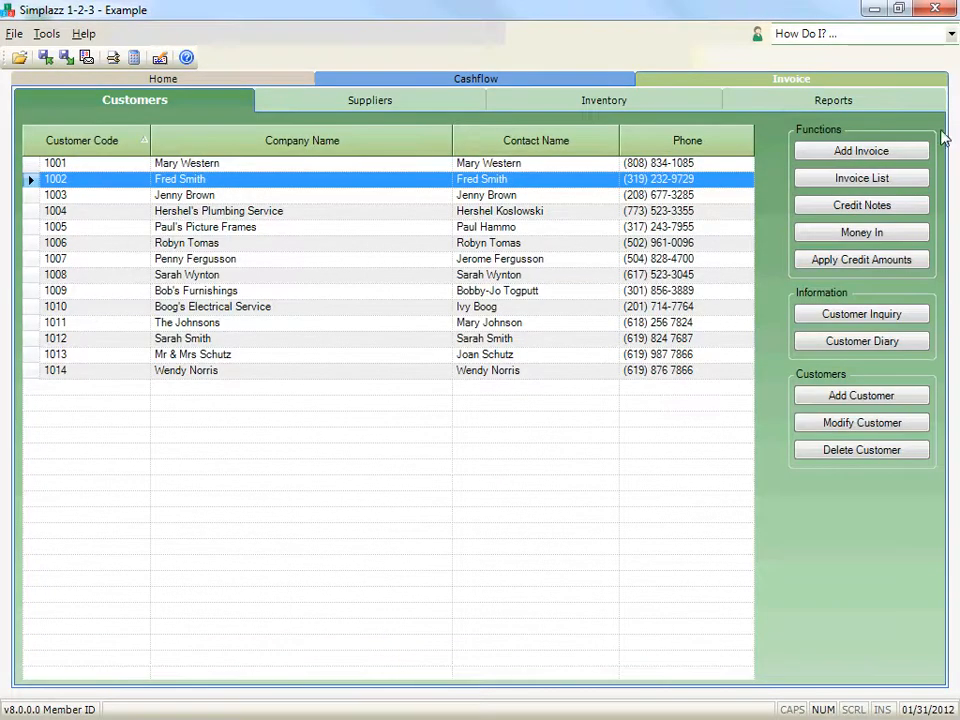
Step: Look through the available sales, purchases and inventory reports, and view the supplier list
{"action": "left_click", "coordinate": [903, 104]}
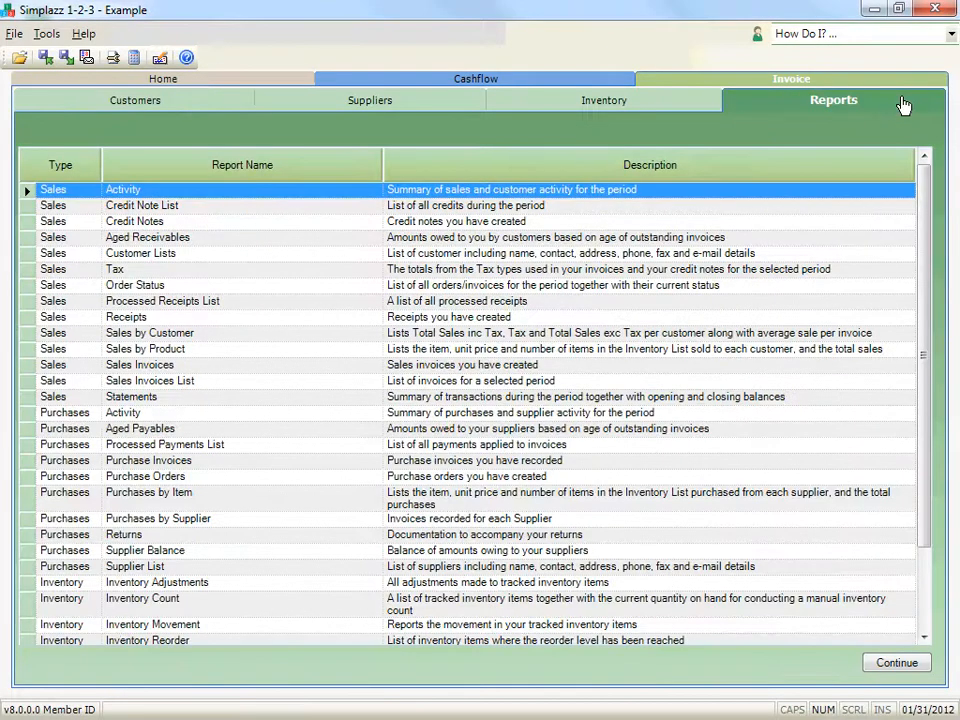
{"action": "left_click_drag", "start_coordinate": [926, 184], "coordinate": [935, 306]}
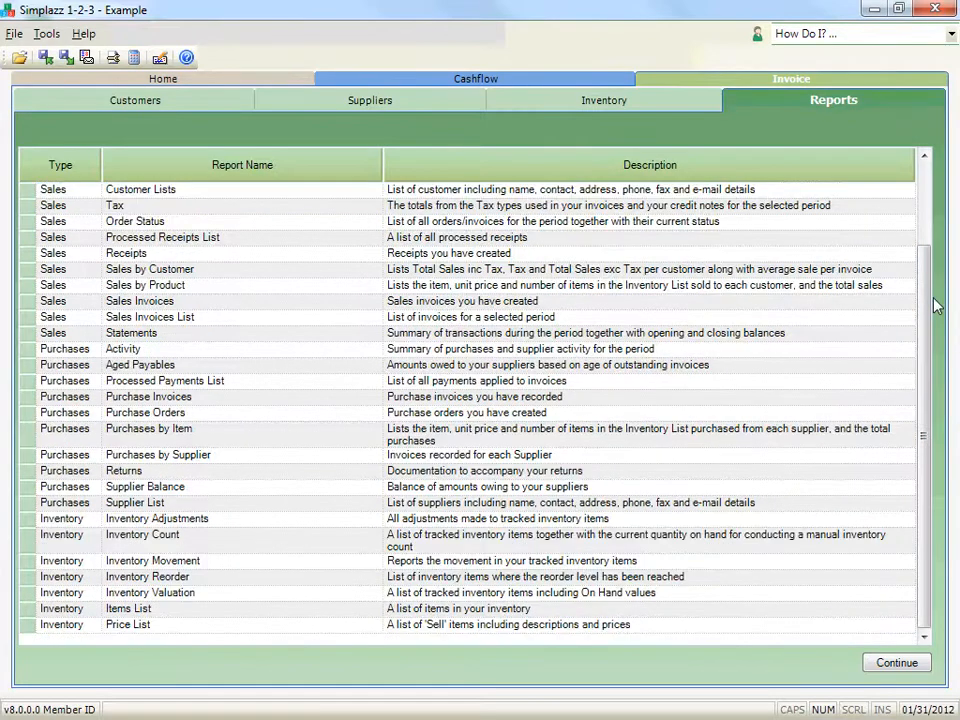
{"action": "left_click", "coordinate": [446, 107]}
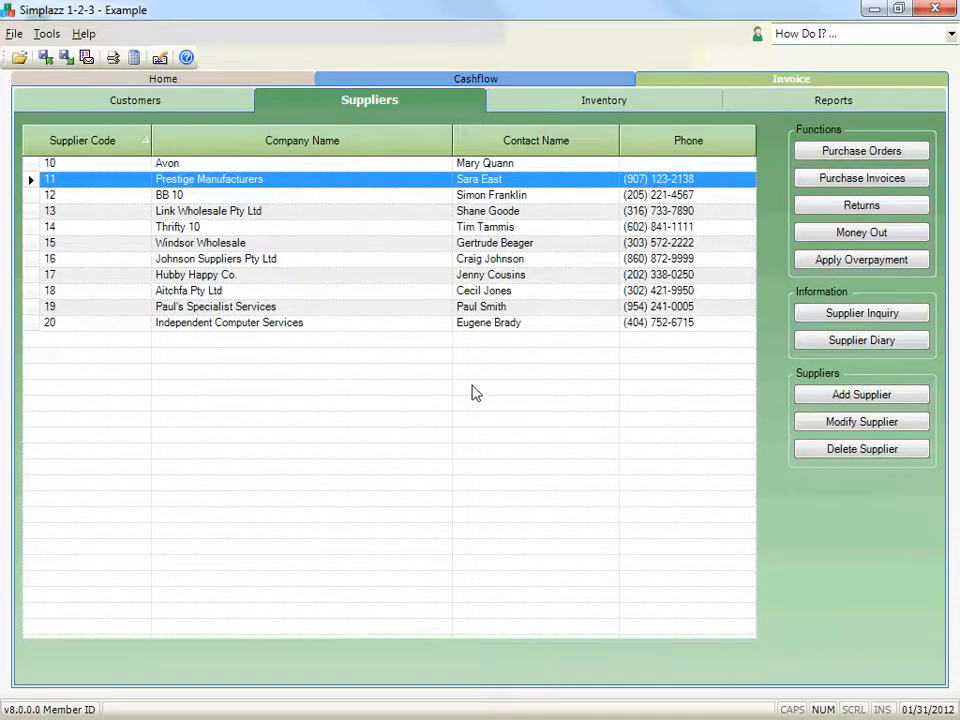